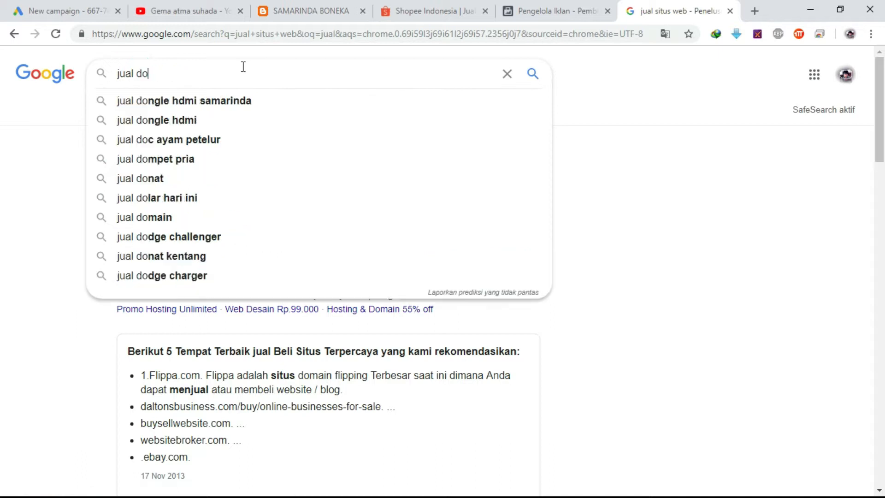
Search Google for "jual domain dan hosting".
{"action": "type", "text": "hosting"}
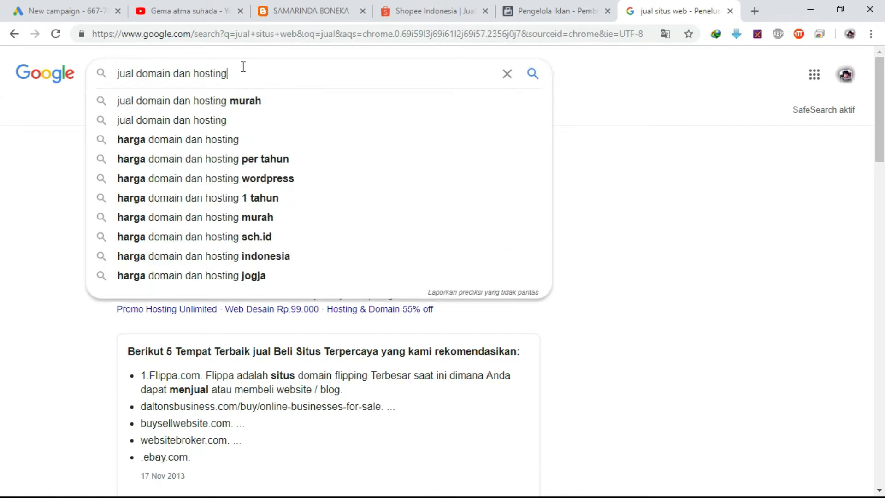
{"action": "key", "text": "Return"}
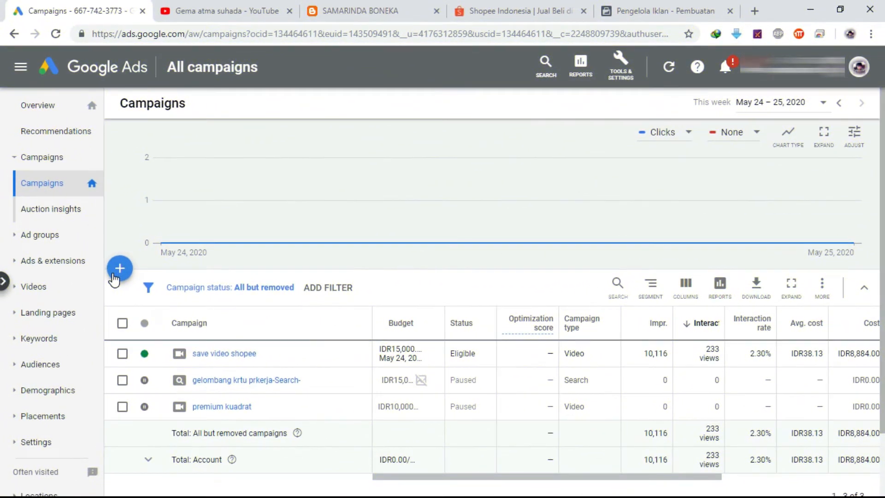
Start a new Google Ads campaign with the Website traffic goal and the Search campaign type.
{"action": "left_click", "coordinate": [115, 273]}
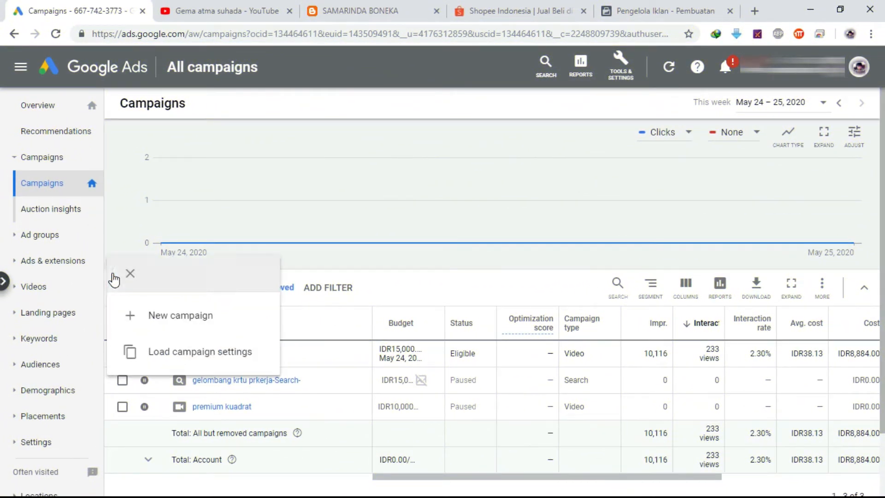
{"action": "left_click", "coordinate": [161, 318]}
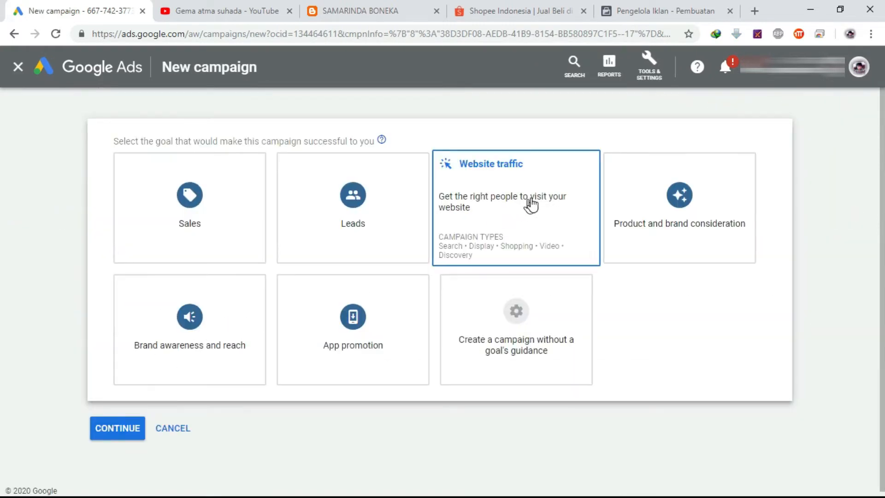
{"action": "left_click", "coordinate": [516, 207]}
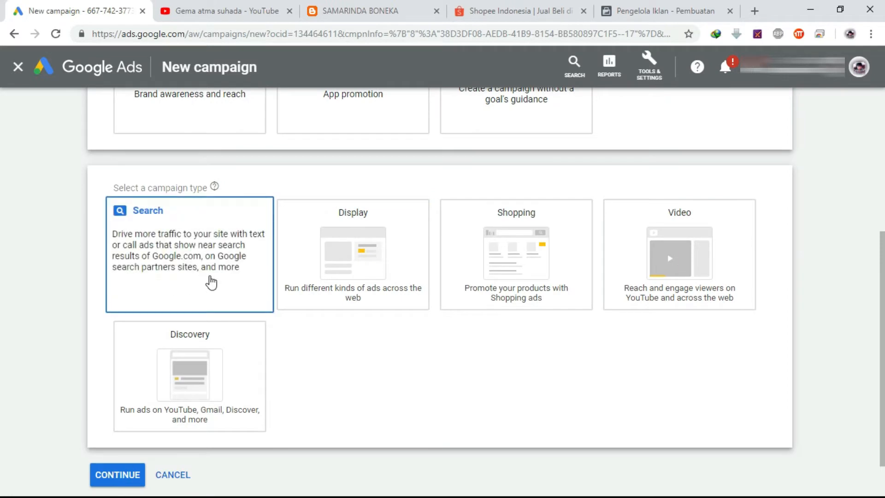
{"action": "left_click", "coordinate": [119, 268]}
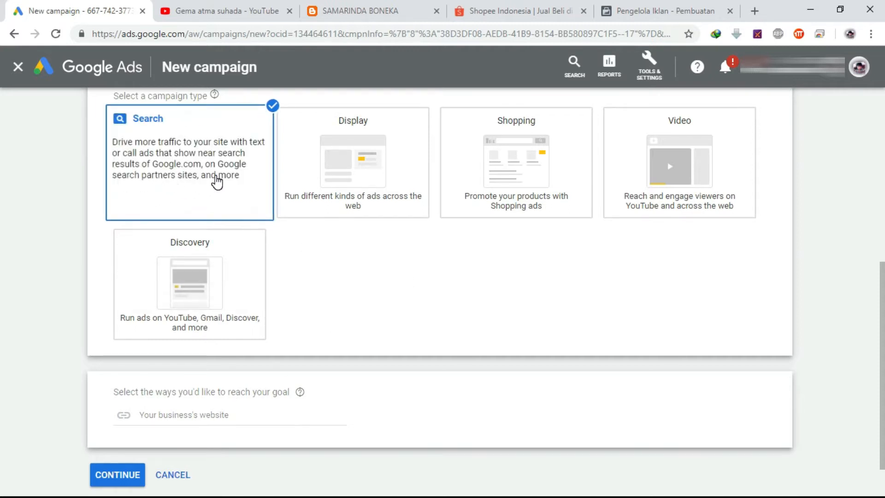
Switch to Facebook Ads Manager, choose the Lalu Lintas Kunjungan objective to view its campaign options, and return to the Google Ads campaign.
{"action": "left_click", "coordinate": [626, 5]}
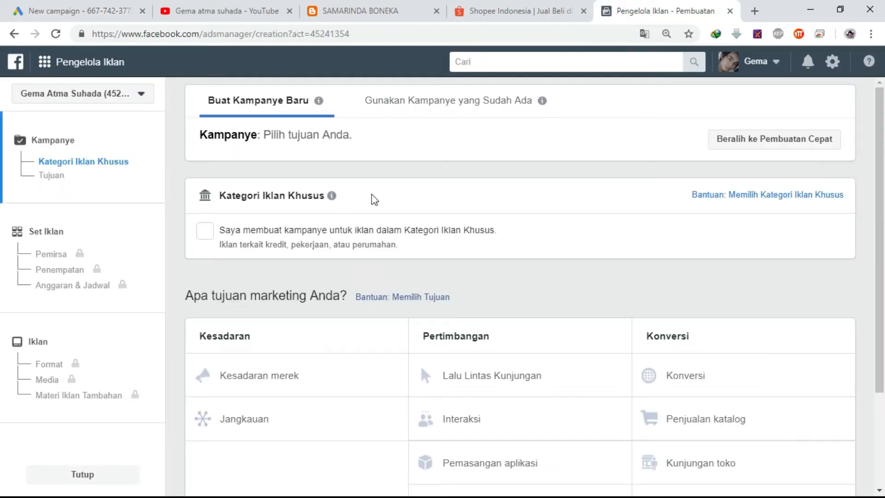
{"action": "scroll", "coordinate": [575, 357], "scroll_direction": "down", "scroll_amount": 2}
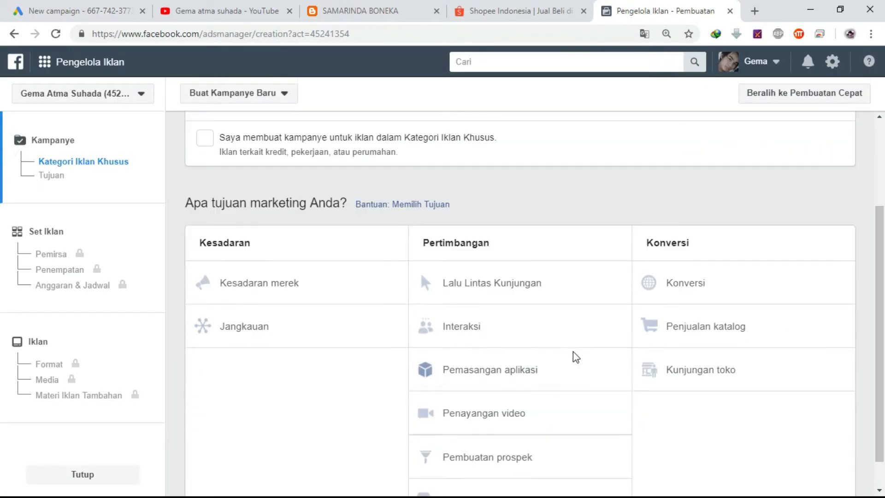
{"action": "left_click", "coordinate": [461, 287]}
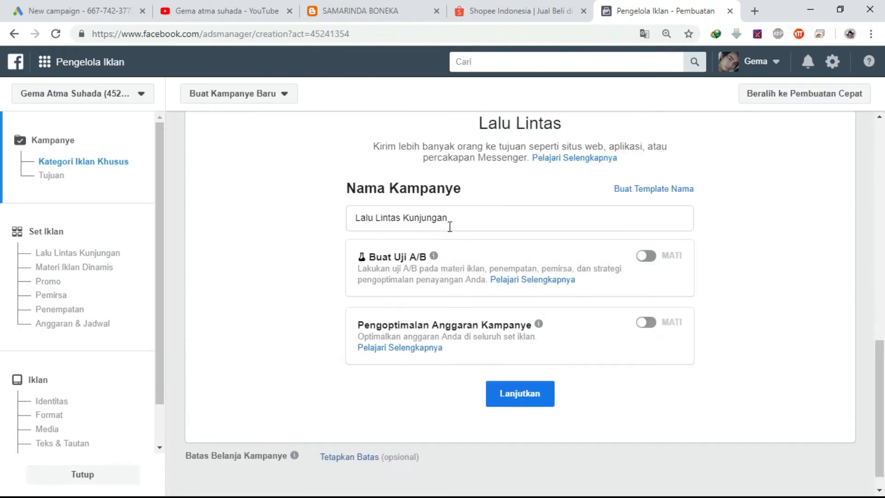
{"action": "left_click_drag", "start_coordinate": [880, 350], "coordinate": [880, 173]}
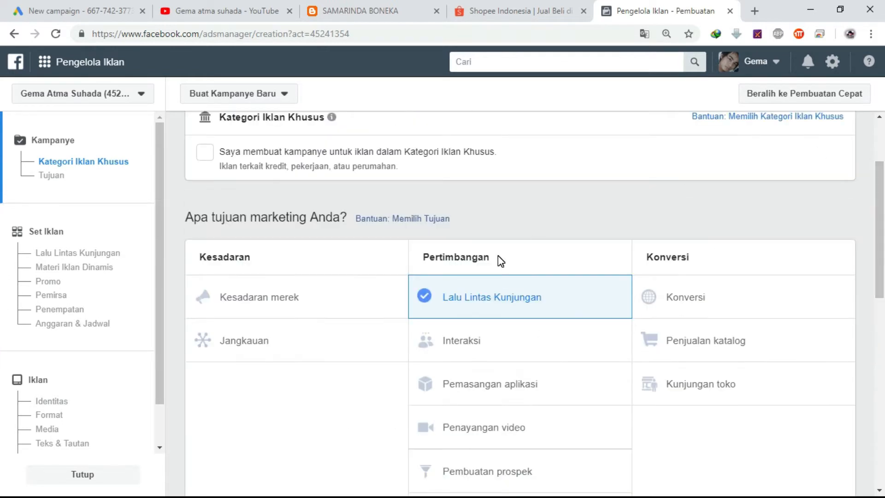
{"action": "left_click", "coordinate": [82, 6]}
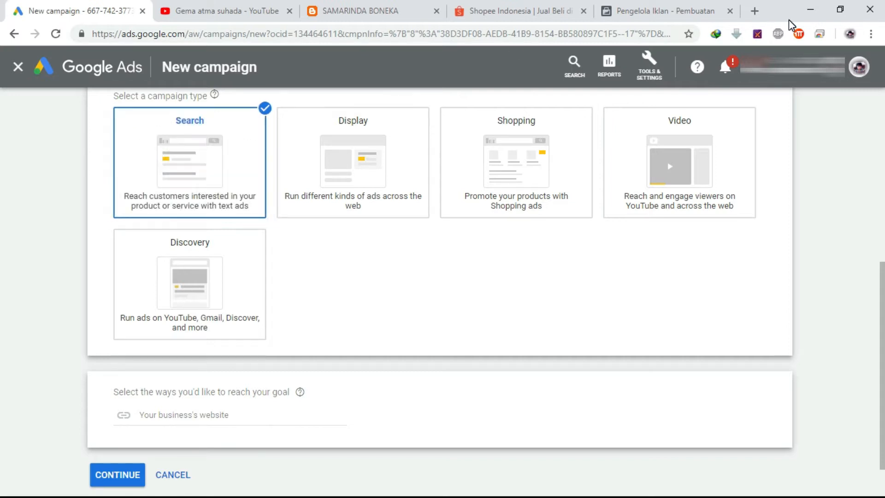
Search Google in a new tab for "jual situs web" and change the query to "jual domain dan hosting".
{"action": "left_click", "coordinate": [752, 15]}
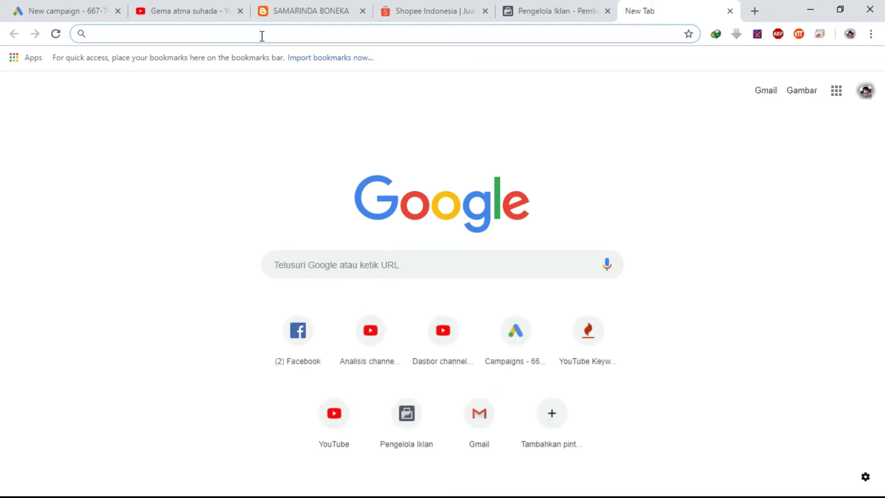
{"action": "type", "text": "jual"}
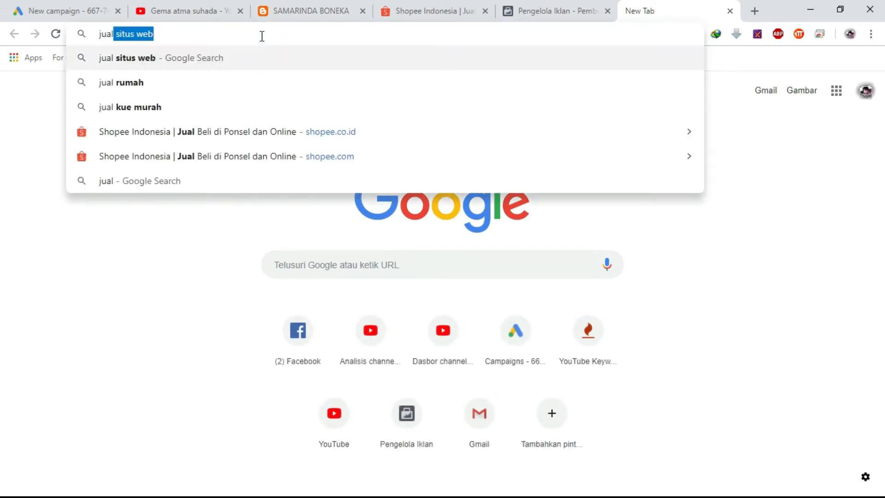
{"action": "key", "text": "Return"}
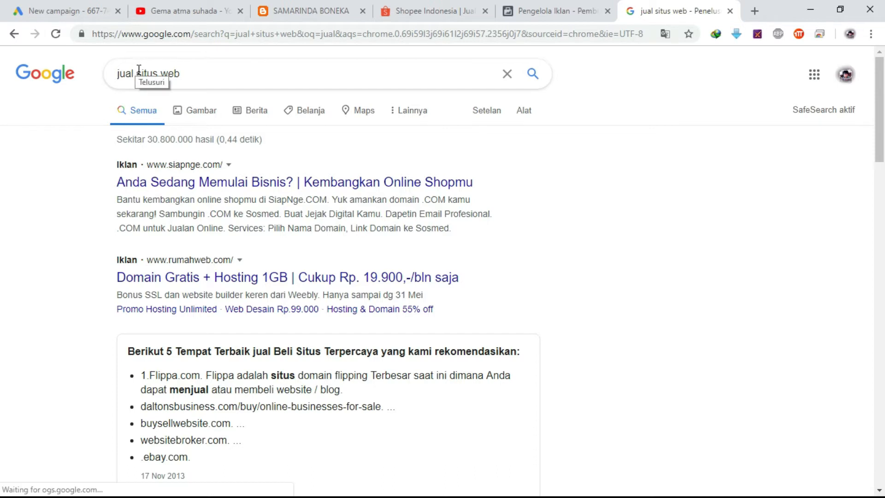
{"action": "left_click_drag", "start_coordinate": [136, 73], "coordinate": [242, 65]}
{"action": "type", "text": "do"}
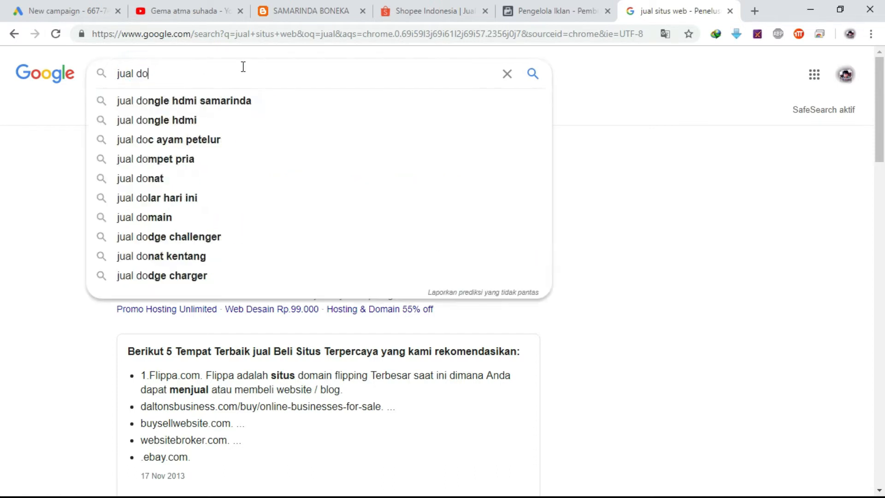
{"action": "type", "text": "main dan hosting"}
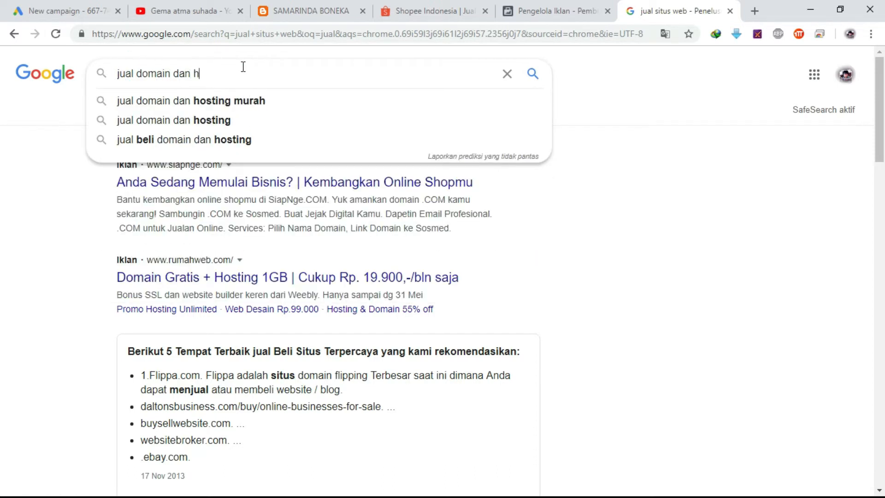
{"action": "key", "text": "Return"}
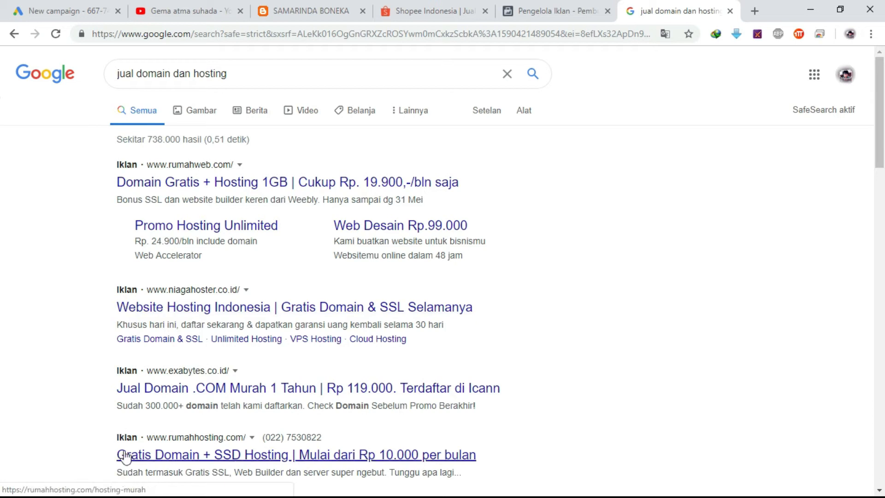
Return to the Google Ads campaign, keep Search as the campaign type, and activate the business website field.
{"action": "left_click", "coordinate": [86, 11]}
{"action": "left_click", "coordinate": [165, 160]}
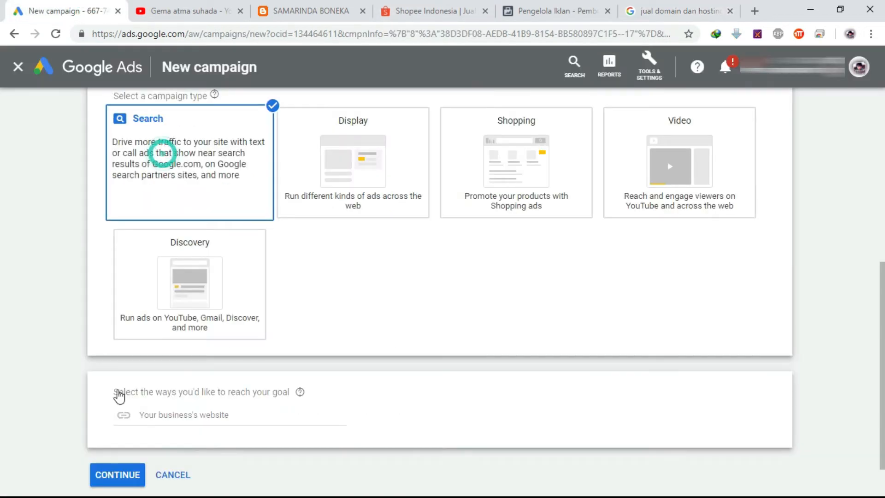
{"action": "left_click", "coordinate": [254, 201]}
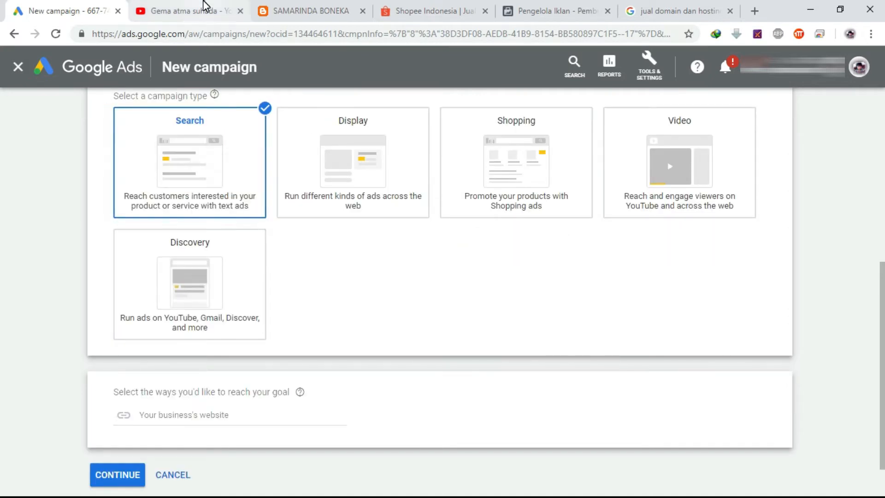
{"action": "left_click", "coordinate": [204, 8]}
{"action": "left_click", "coordinate": [79, 5]}
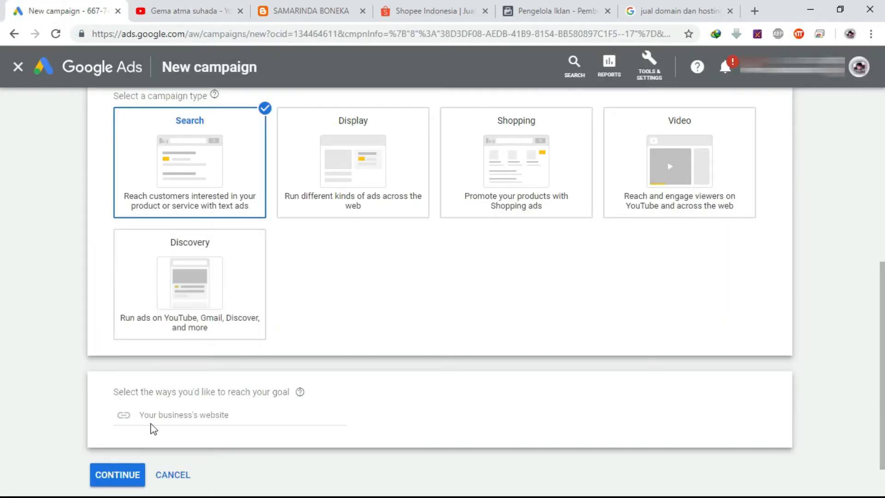
{"action": "left_click", "coordinate": [172, 415]}
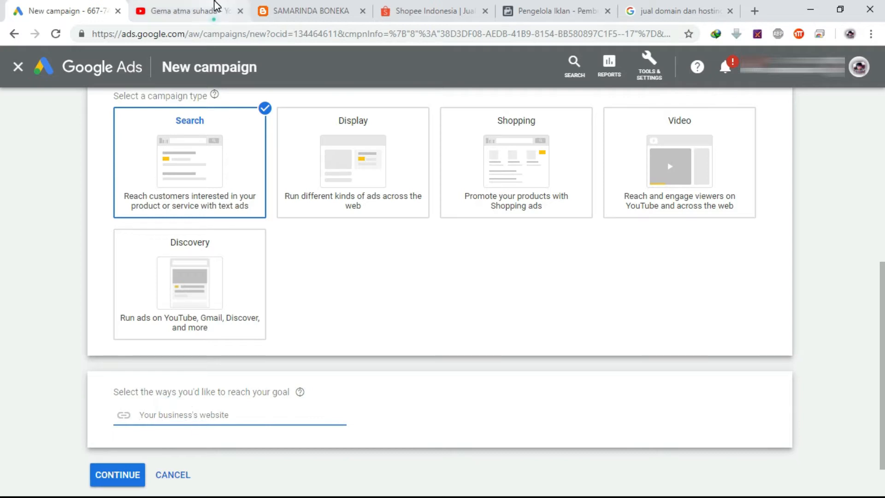
View the web addresses of the YouTube channel and the Samarinda Boneka blog as possible sites to advertise.
{"action": "left_click", "coordinate": [217, 6]}
{"action": "left_click", "coordinate": [264, 36]}
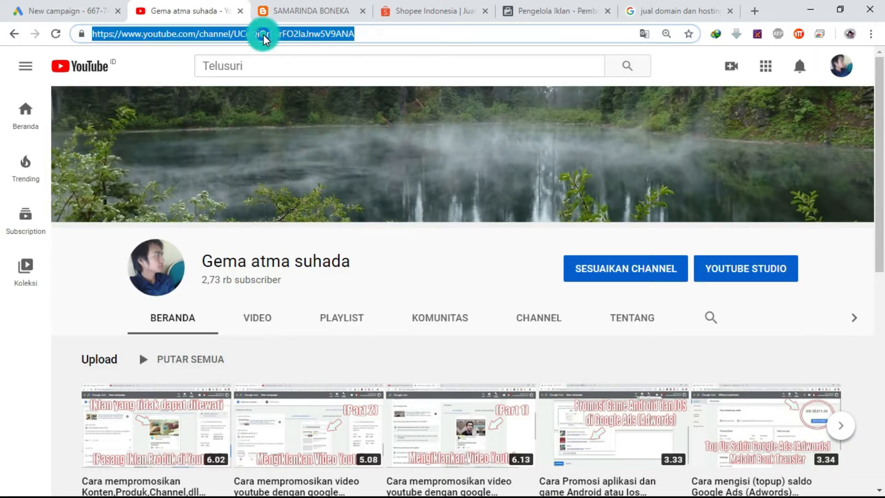
{"action": "left_click", "coordinate": [300, 9]}
{"action": "left_click", "coordinate": [244, 37]}
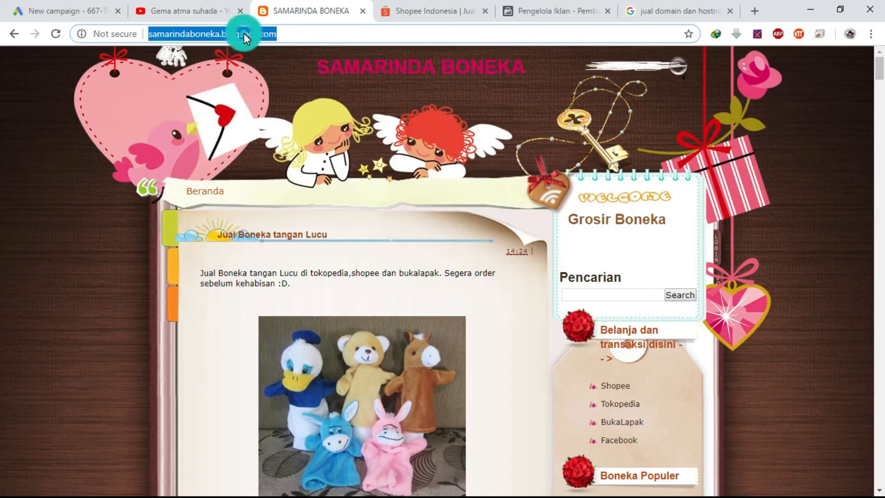
Open the "Rak bunga kayu 6 susun" product page on Shopee and copy its URL.
{"action": "left_click", "coordinate": [421, 7]}
{"action": "left_click_drag", "start_coordinate": [881, 83], "coordinate": [882, 278]}
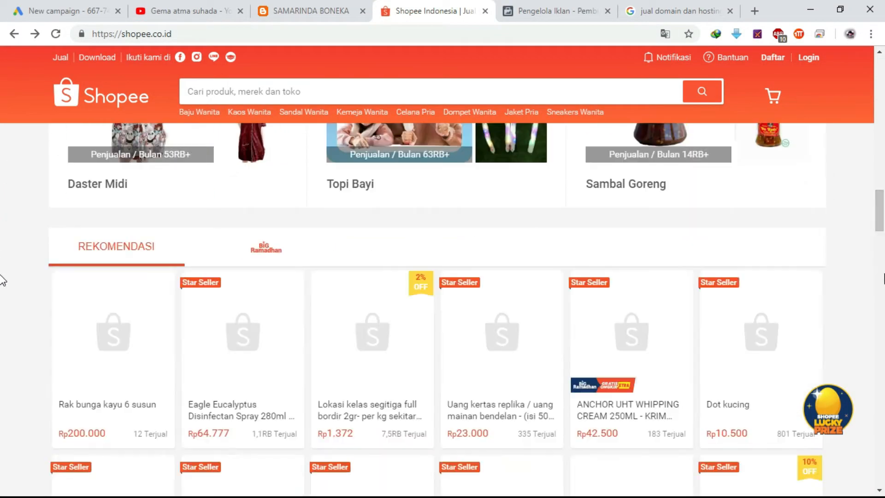
{"action": "left_click", "coordinate": [114, 323]}
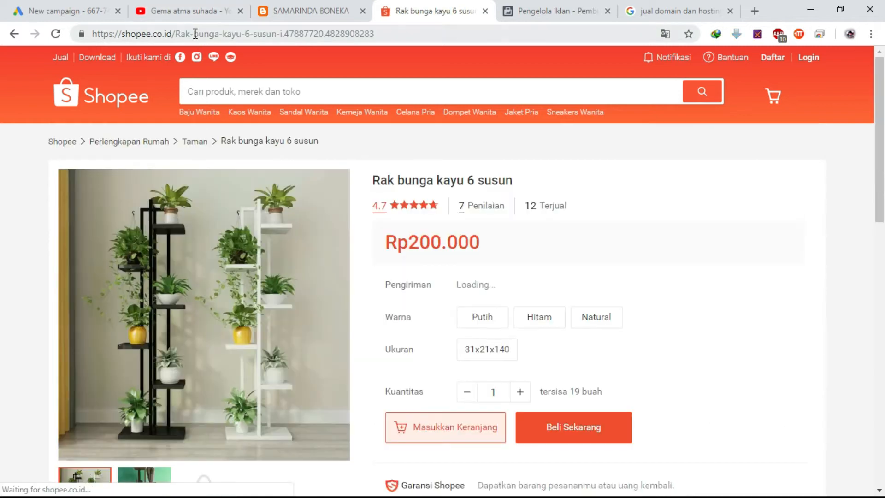
{"action": "left_click", "coordinate": [192, 32]}
{"action": "right_click", "coordinate": [193, 33]}
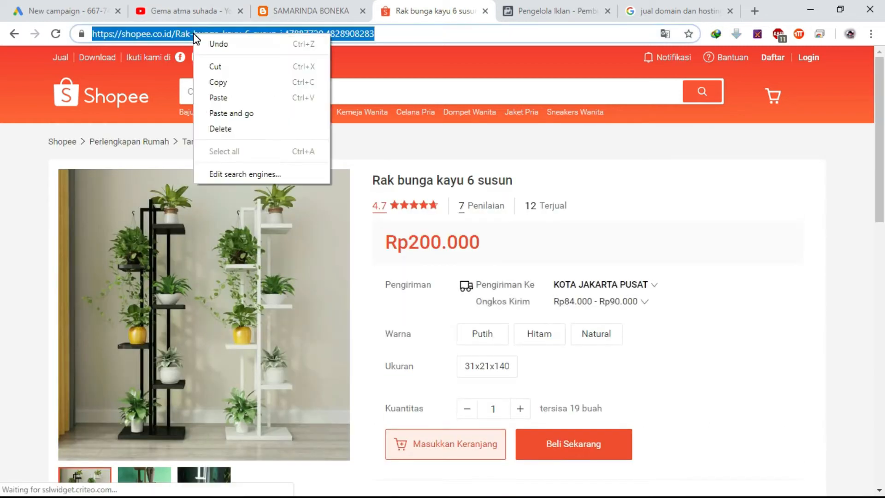
{"action": "left_click", "coordinate": [217, 83]}
Paste the copied Shopee product URL as the business website in the Google Ads campaign and continue to the campaign settings.
{"action": "left_click", "coordinate": [46, 12]}
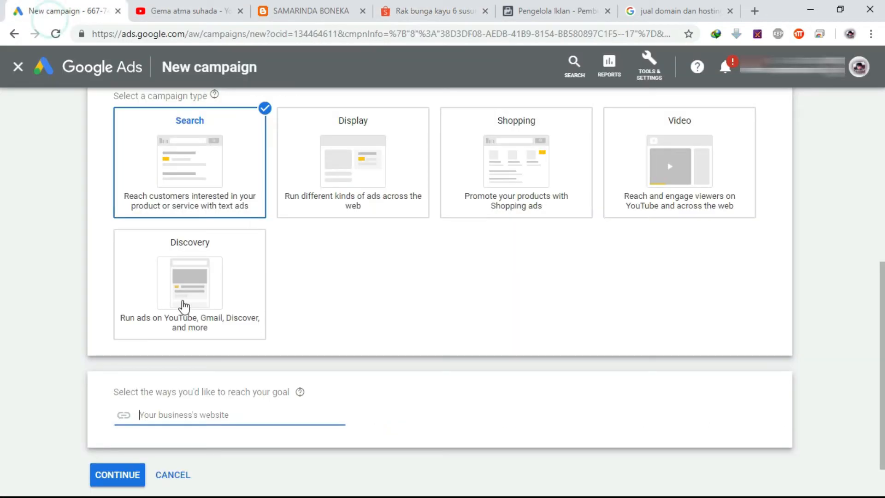
{"action": "right_click", "coordinate": [172, 415]}
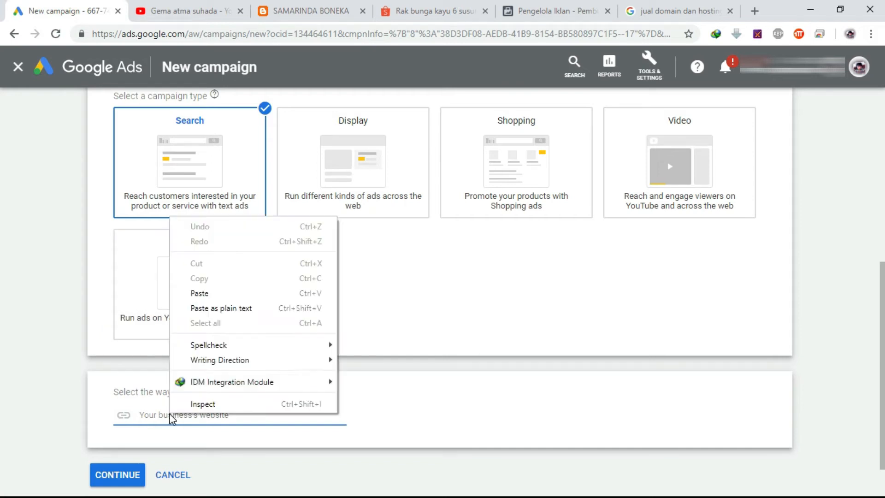
{"action": "left_click", "coordinate": [198, 294]}
{"action": "left_click", "coordinate": [110, 484]}
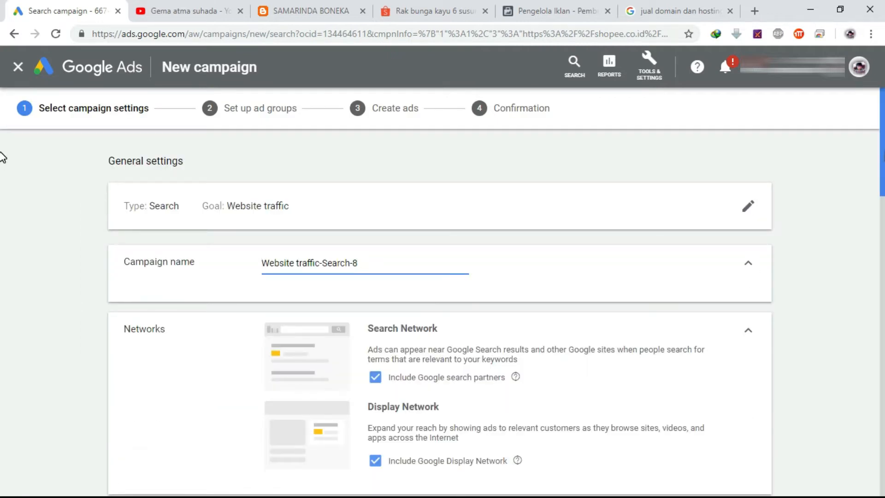
Rename the campaign as "Website traffic-Search-tes".
{"action": "scroll", "coordinate": [1, 152], "scroll_direction": "down", "scroll_amount": 3}
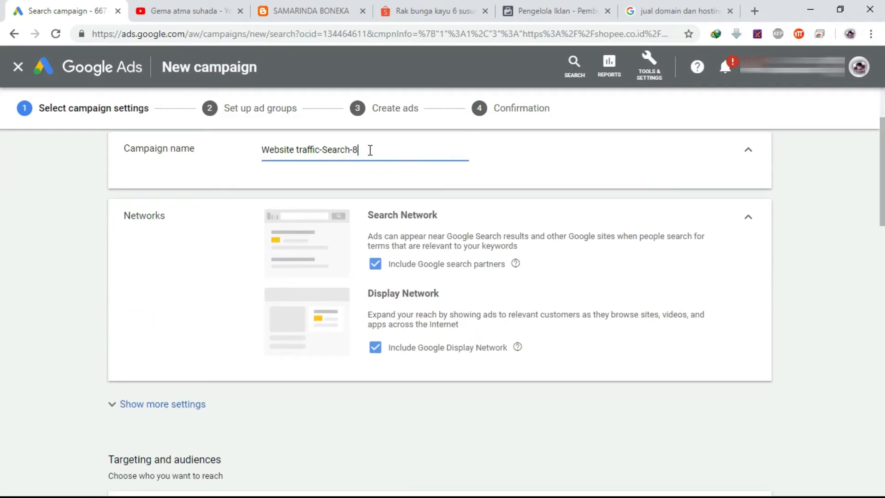
{"action": "mouse_move", "coordinate": [369, 149]}
{"action": "left_mouse_down"}
{"action": "mouse_move", "coordinate": [217, 158]}
{"action": "mouse_move", "coordinate": [357, 149]}
{"action": "left_mouse_up"}
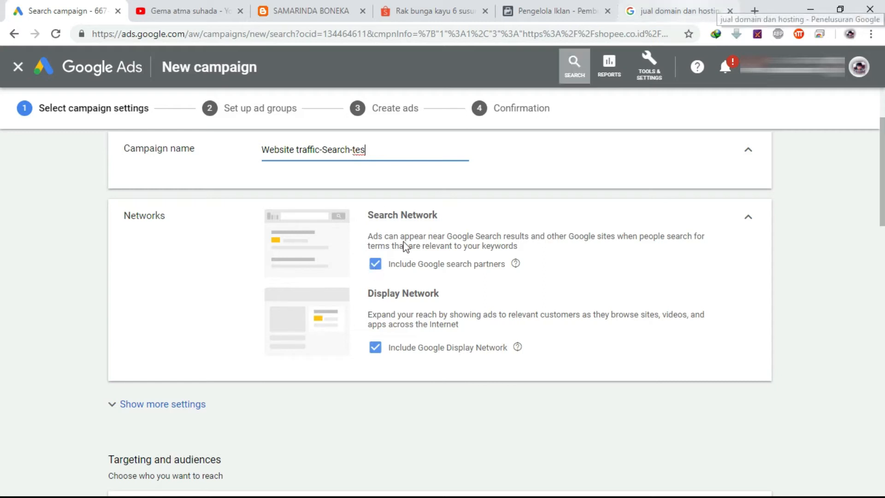
Toggle the Google search partners option off and on again, and review the ads in the "jual domain dan hosting" search results.
{"action": "left_click", "coordinate": [381, 272]}
{"action": "left_click", "coordinate": [381, 271]}
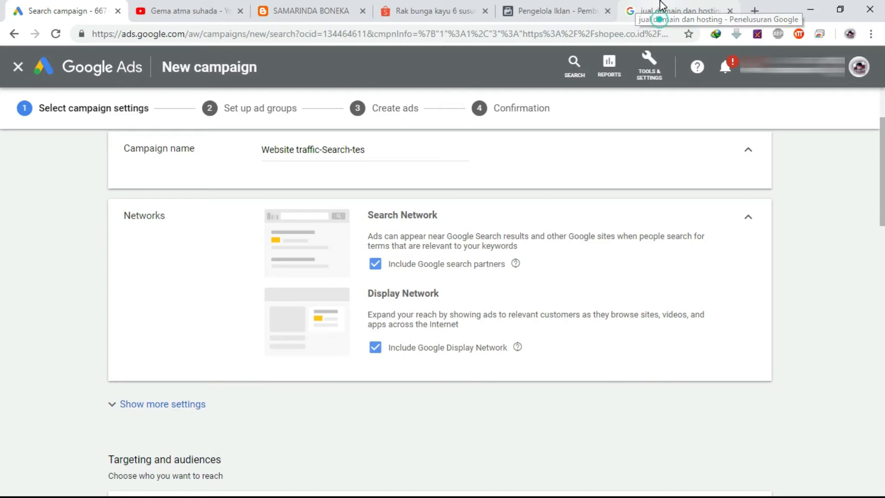
{"action": "left_click", "coordinate": [636, 7]}
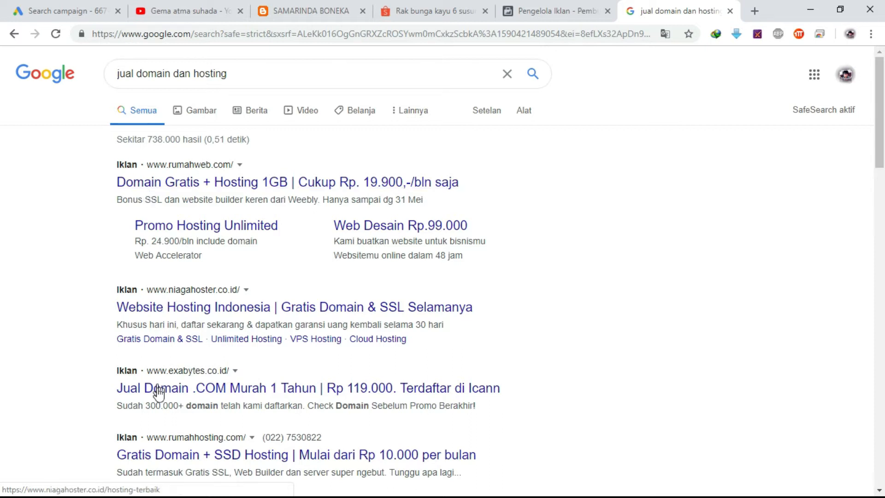
{"action": "left_click", "coordinate": [75, 13]}
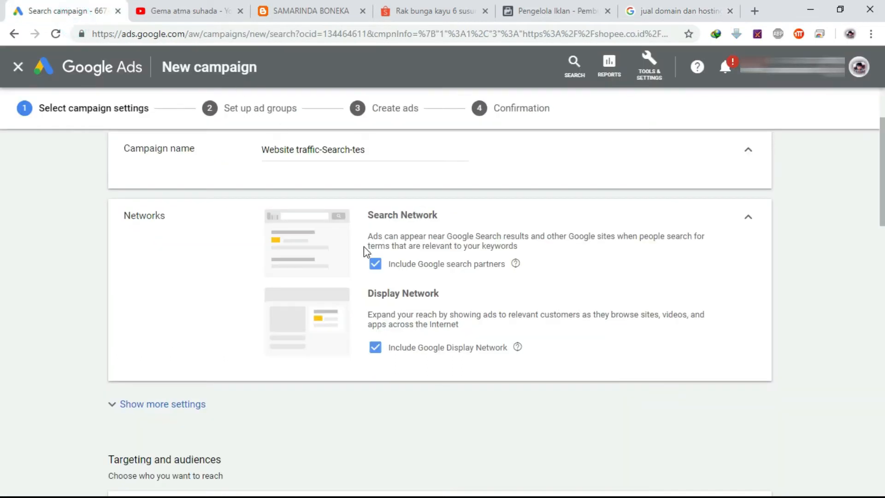
Toggle the Google Display Network option off and on again, and read its description and help text.
{"action": "left_click", "coordinate": [375, 348]}
{"action": "left_click", "coordinate": [375, 348]}
{"action": "mouse_move", "coordinate": [663, 313]}
{"action": "left_mouse_down"}
{"action": "mouse_move", "coordinate": [694, 313]}
{"action": "mouse_move", "coordinate": [660, 313]}
{"action": "left_mouse_up"}
{"action": "mouse_move", "coordinate": [517, 349]}
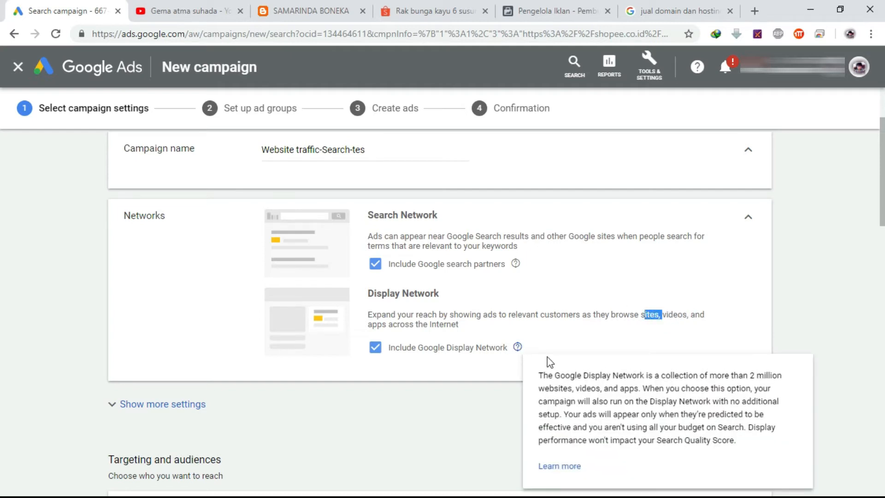
Look through the additional settings for start and end dates, campaign URL options and Dynamic Search Ads, keeping the end date at None.
{"action": "left_click", "coordinate": [662, 299]}
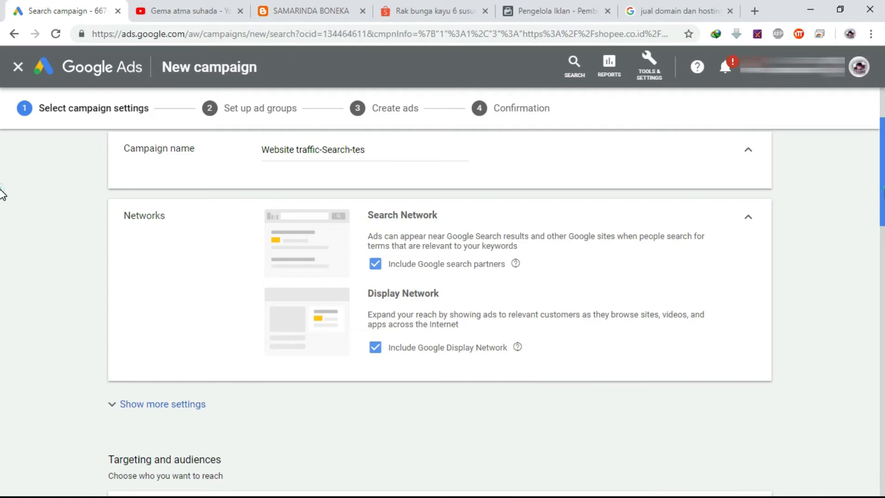
{"action": "scroll", "coordinate": [3, 195], "scroll_direction": "down", "scroll_amount": 2}
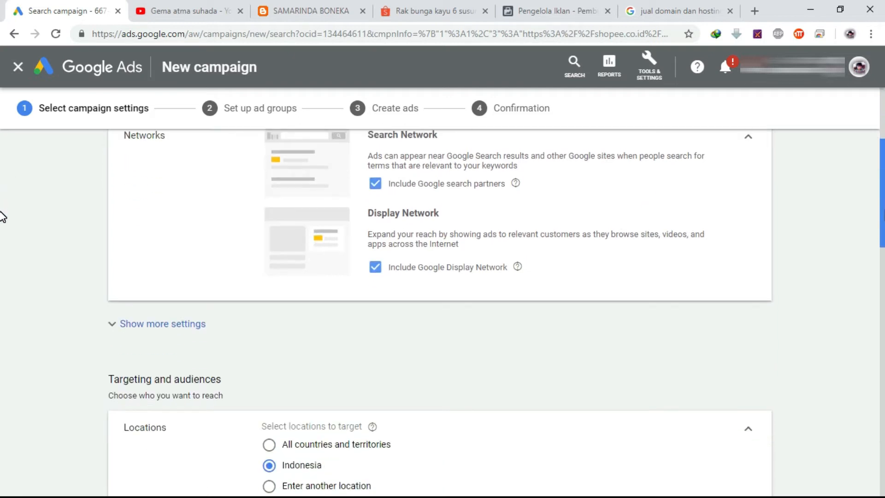
{"action": "scroll", "coordinate": [2, 216], "scroll_direction": "down", "scroll_amount": 4}
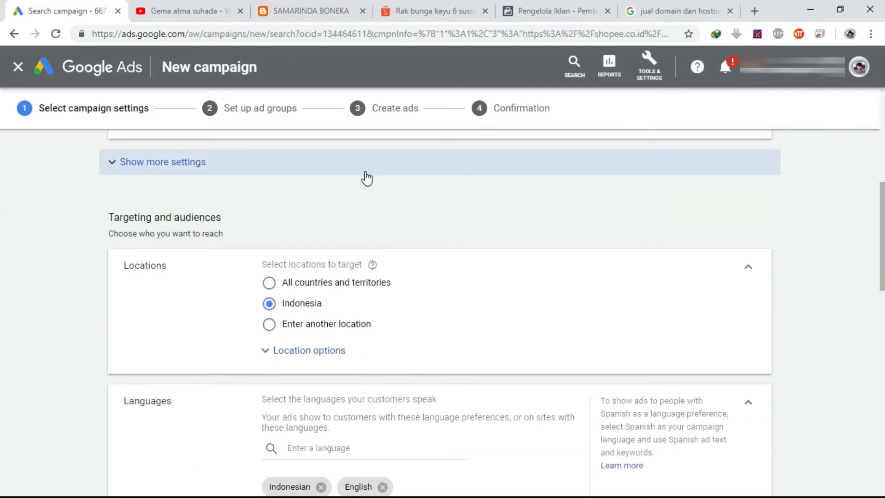
{"action": "left_click", "coordinate": [151, 163]}
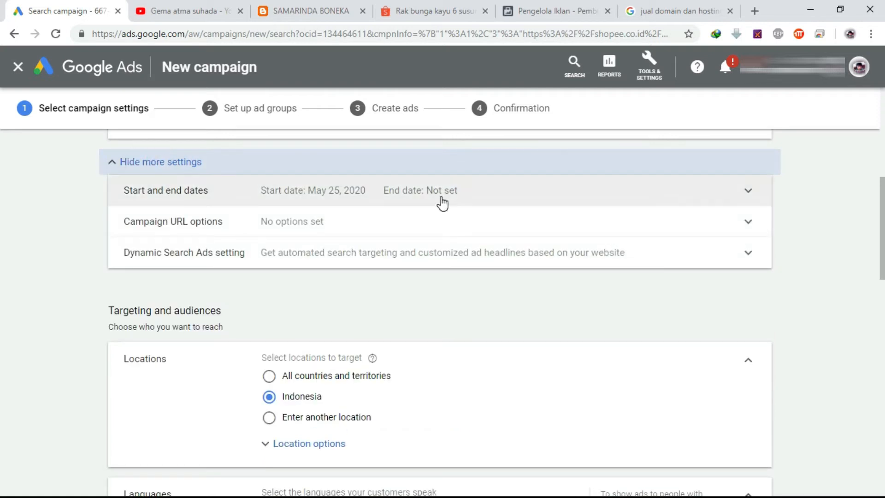
{"action": "left_click", "coordinate": [751, 192]}
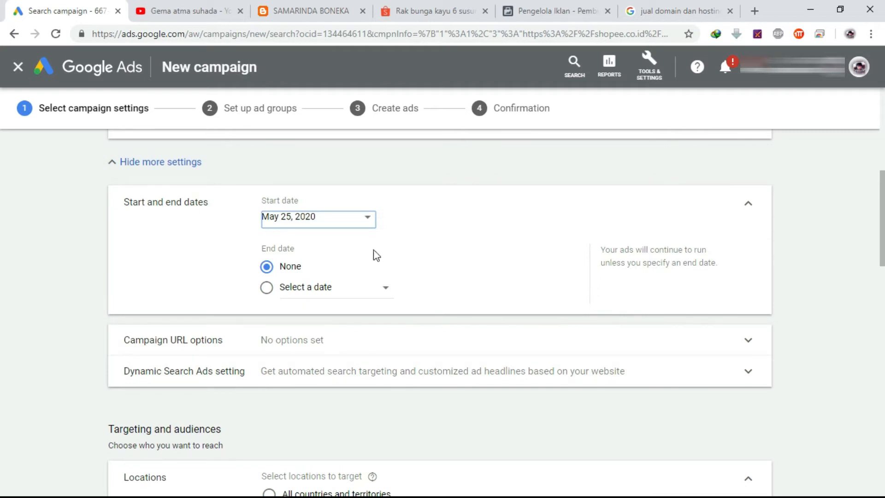
{"action": "left_click", "coordinate": [263, 287]}
{"action": "left_click", "coordinate": [268, 264]}
{"action": "left_click", "coordinate": [752, 371]}
{"action": "left_click", "coordinate": [749, 345]}
{"action": "left_click", "coordinate": [750, 344]}
{"action": "left_click_drag", "start_coordinate": [884, 190], "coordinate": [884, 226]}
{"action": "scroll", "coordinate": [3, 207], "scroll_direction": "up", "scroll_amount": 5}
{"action": "left_click", "coordinate": [143, 195]}
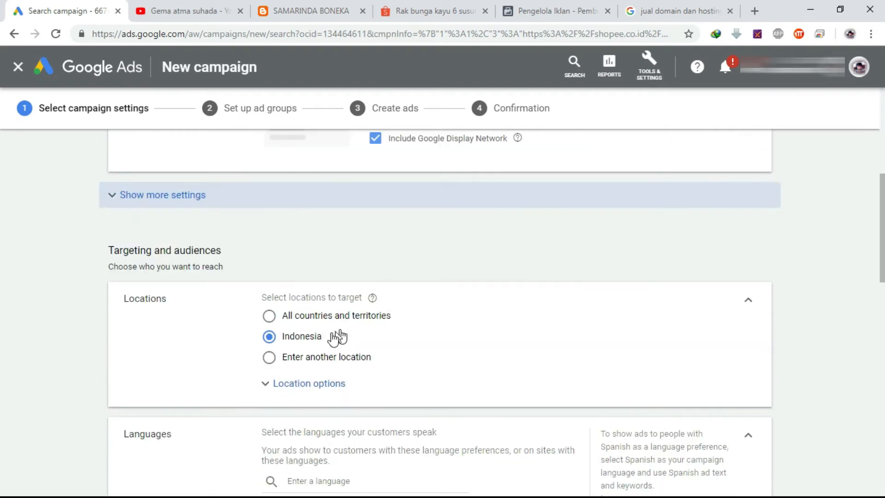
Try the "All countries and territories" and "Enter another location" targeting options, and return the target location to Indonesia.
{"action": "left_click", "coordinate": [269, 316]}
{"action": "left_click", "coordinate": [270, 337]}
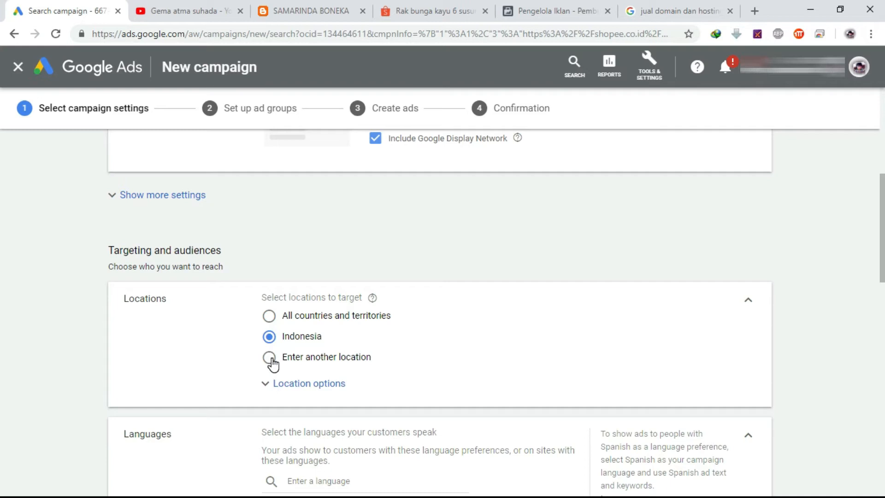
{"action": "left_click", "coordinate": [270, 358]}
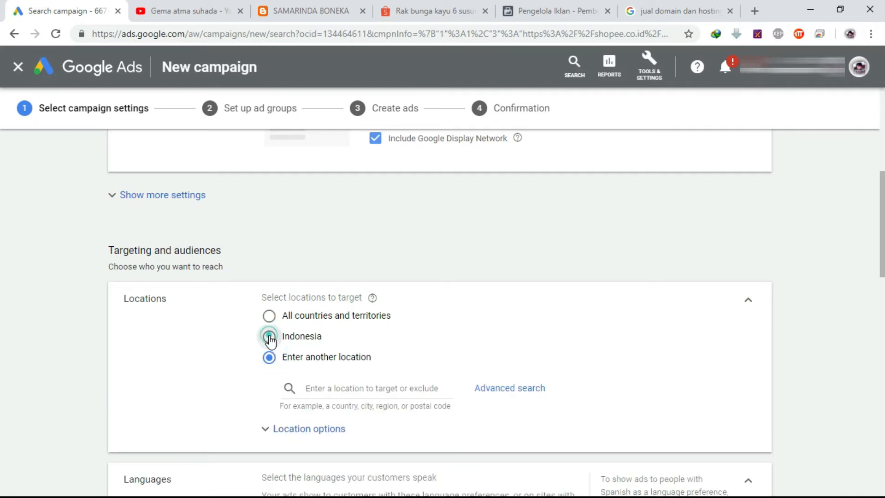
{"action": "left_click", "coordinate": [270, 337]}
Remove English and Indonesian from the campaign's customer languages.
{"action": "scroll", "coordinate": [391, 330], "scroll_direction": "down", "scroll_amount": 4}
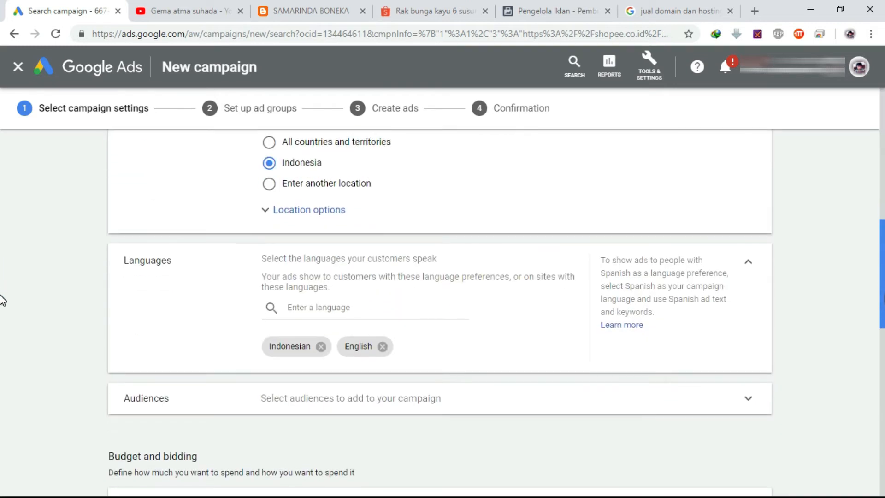
{"action": "left_click", "coordinate": [383, 344]}
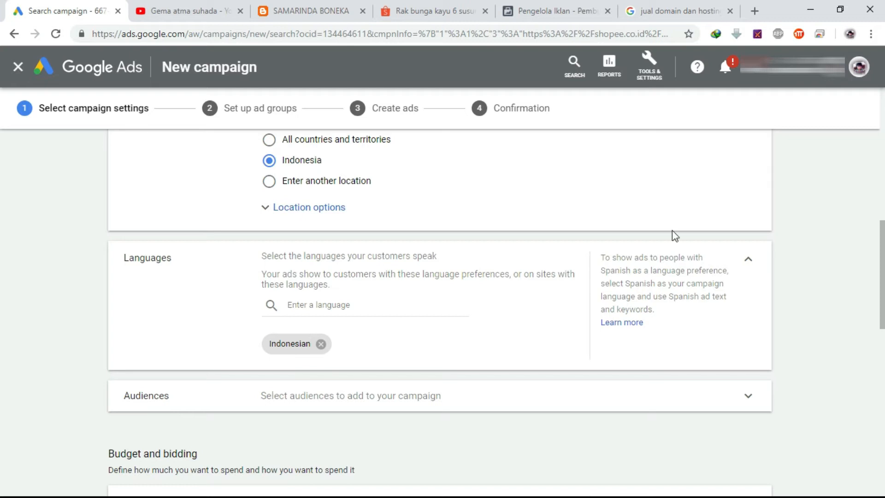
{"action": "left_click", "coordinate": [321, 344]}
Set the campaign's average daily budget to IDR 100000.
{"action": "scroll", "coordinate": [3, 292], "scroll_direction": "down", "scroll_amount": 5}
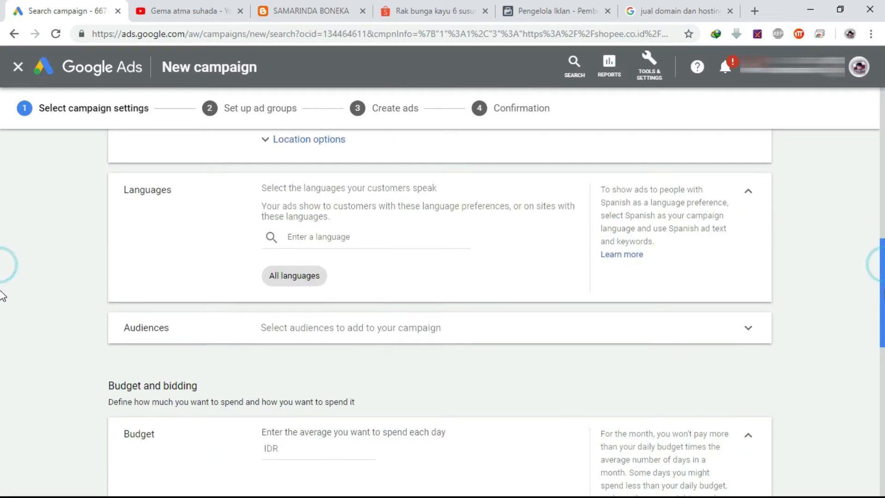
{"action": "left_click_drag", "start_coordinate": [884, 312], "coordinate": [884, 317]}
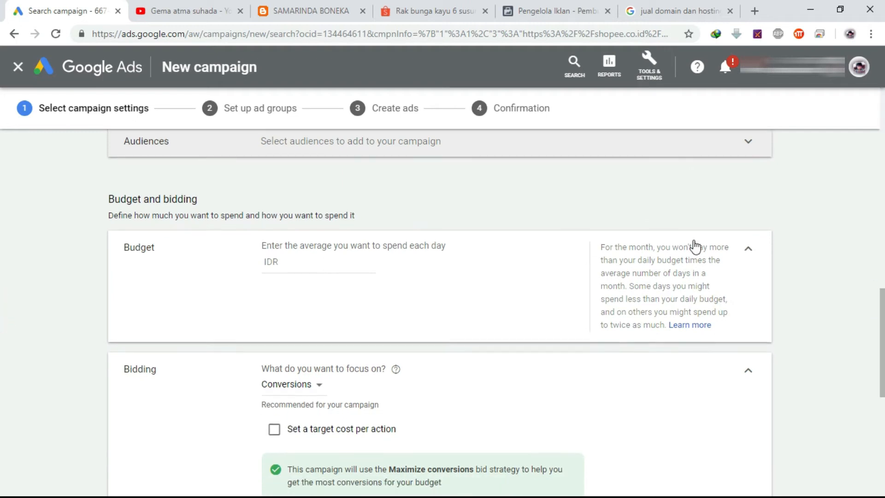
{"action": "left_click", "coordinate": [329, 261]}
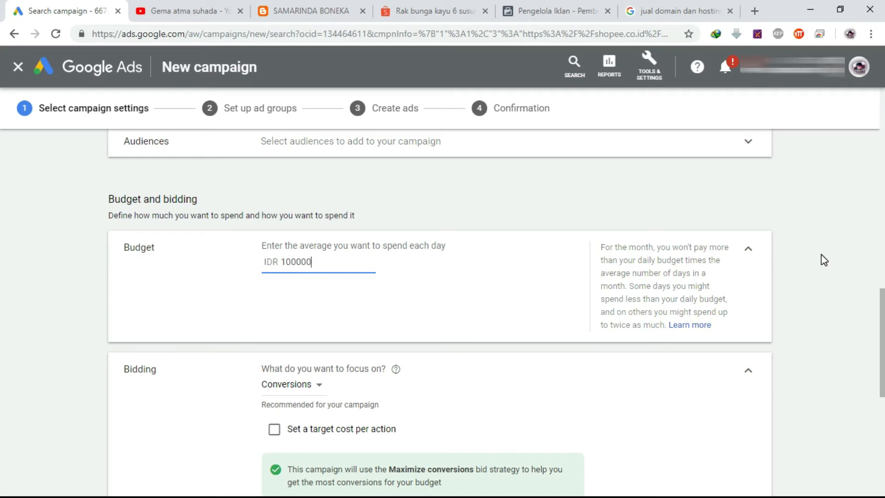
Switch the bidding focus to Clicks and back to Conversions to compare their options.
{"action": "left_click_drag", "start_coordinate": [884, 317], "coordinate": [883, 353]}
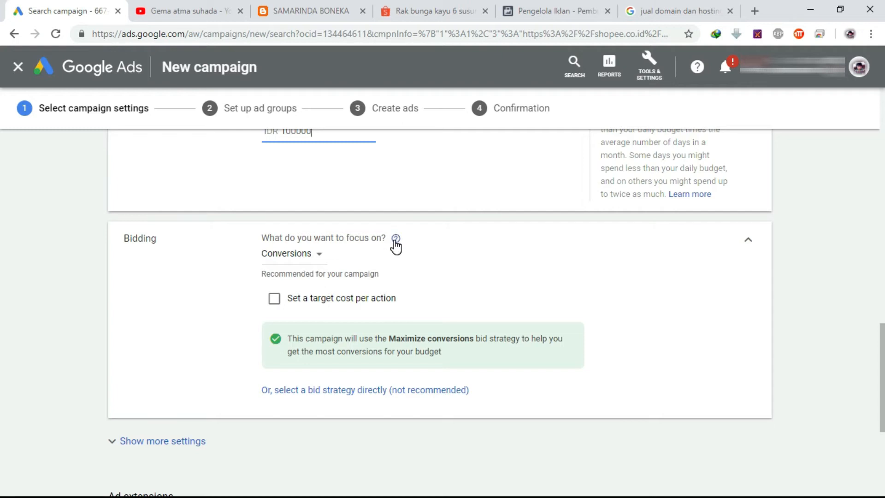
{"action": "left_click", "coordinate": [316, 257]}
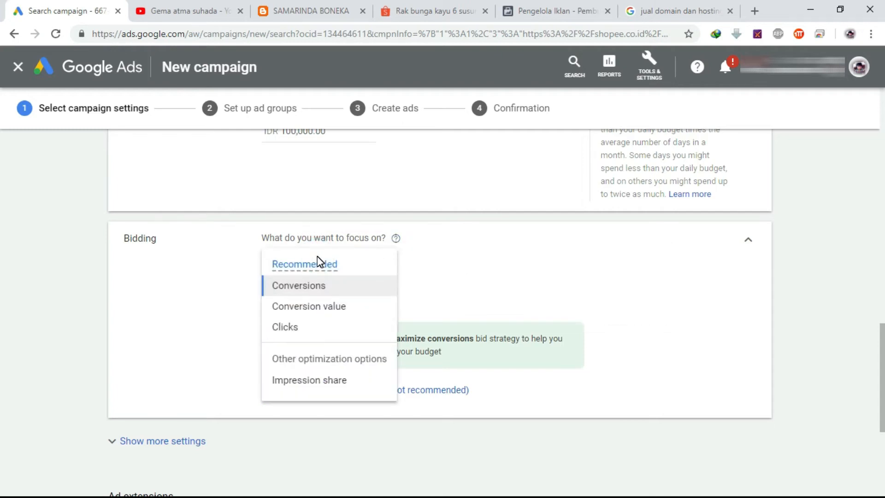
{"action": "left_click", "coordinate": [291, 328]}
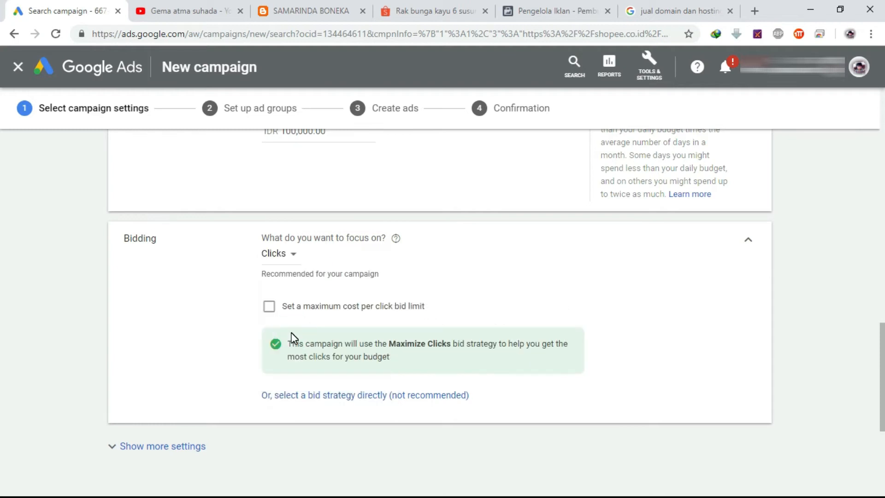
{"action": "left_click", "coordinate": [289, 259]}
{"action": "left_click", "coordinate": [304, 283]}
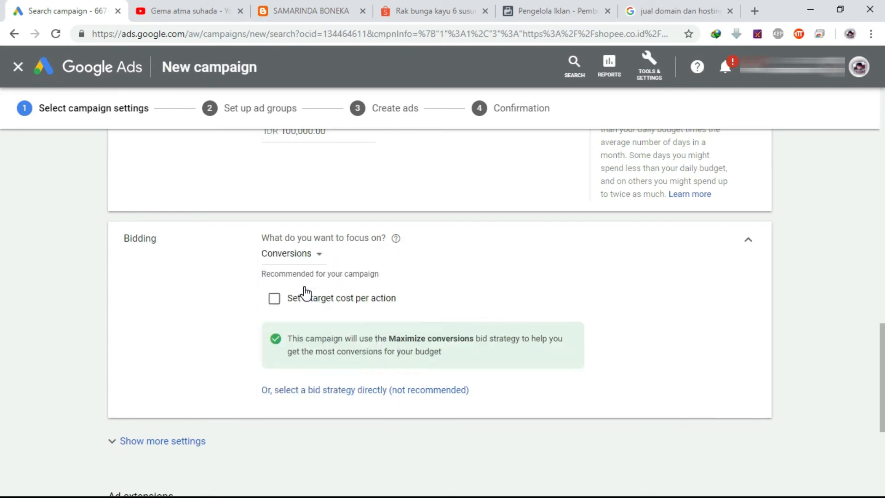
Start adding a conversion action on the Conversions page, and set a target cost per action of IDR 1000 for the campaign.
{"action": "left_click", "coordinate": [275, 300]}
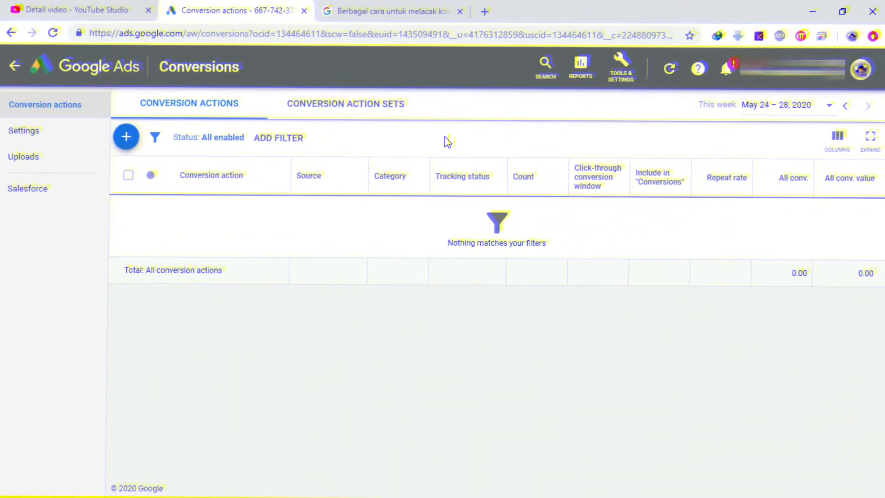
{"action": "left_click", "coordinate": [125, 136]}
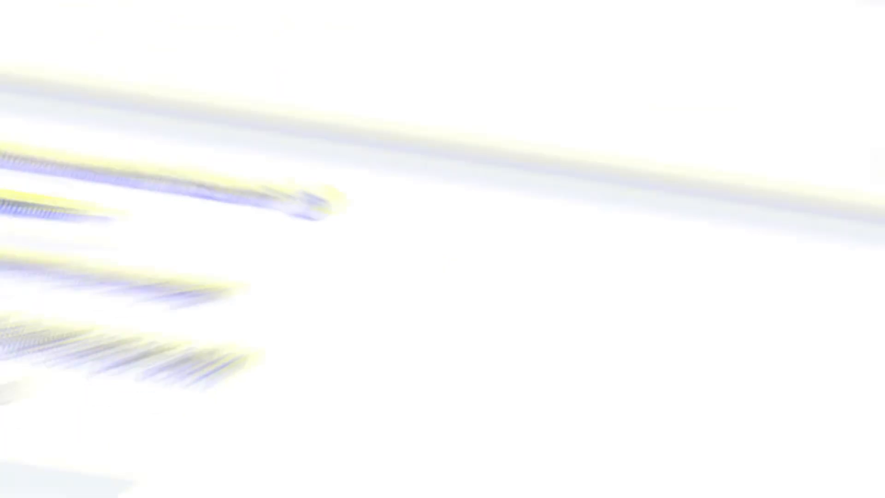
{"action": "type", "text": "1000"}
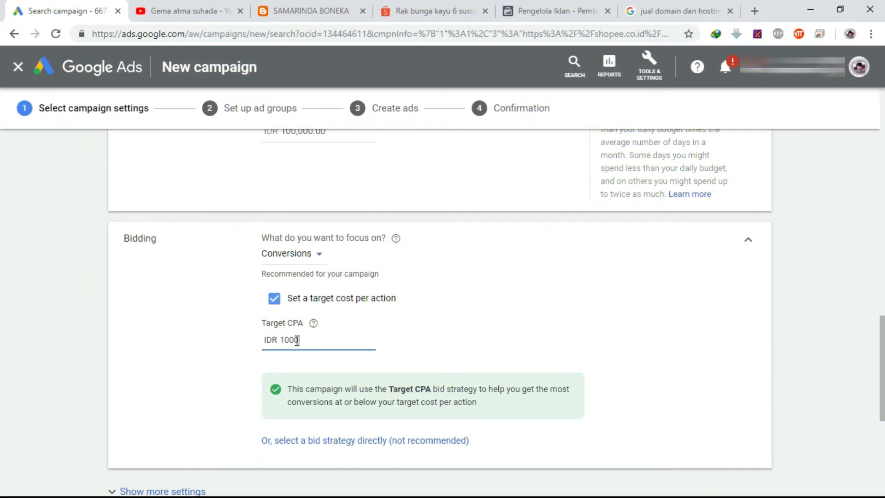
Set the bidding focus to Clicks with a maximum CPC bid limit of IDR 1000.
{"action": "left_click", "coordinate": [301, 260]}
{"action": "left_click", "coordinate": [292, 322]}
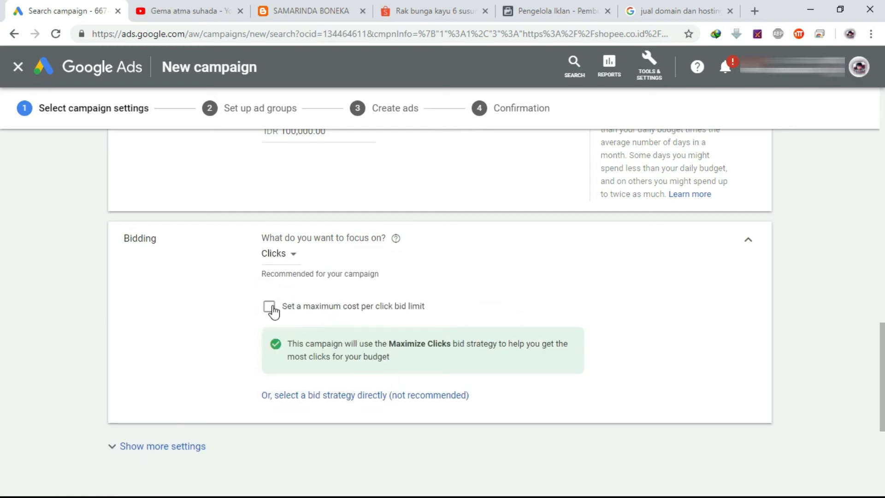
{"action": "left_click", "coordinate": [269, 307]}
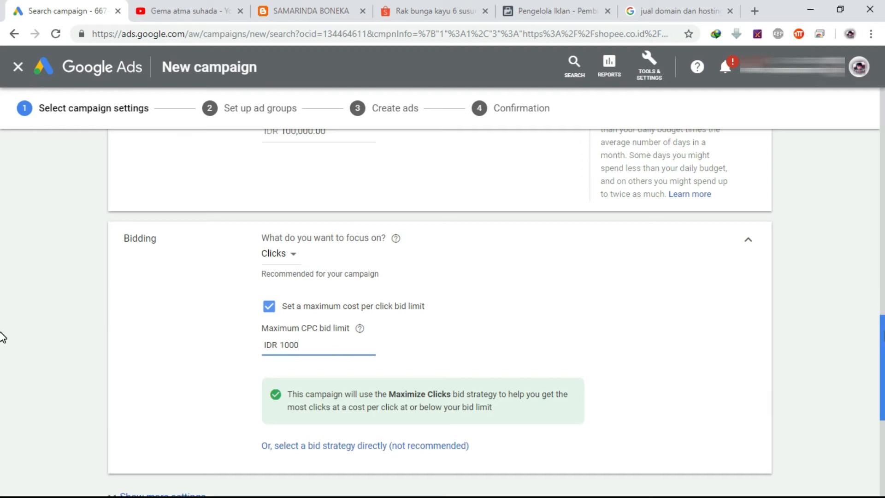
Check the available ad extension types, and save the campaign settings to continue to the ad group setup.
{"action": "scroll", "coordinate": [1, 368], "scroll_direction": "down", "scroll_amount": 6}
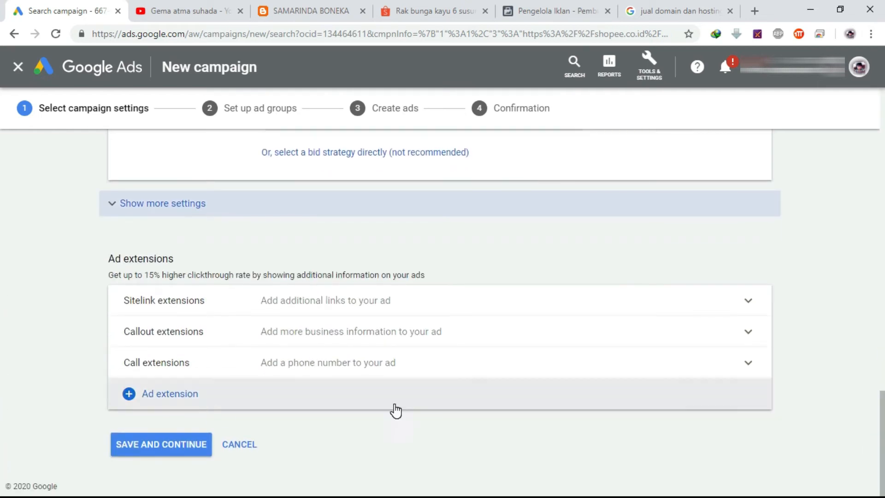
{"action": "left_click", "coordinate": [126, 395]}
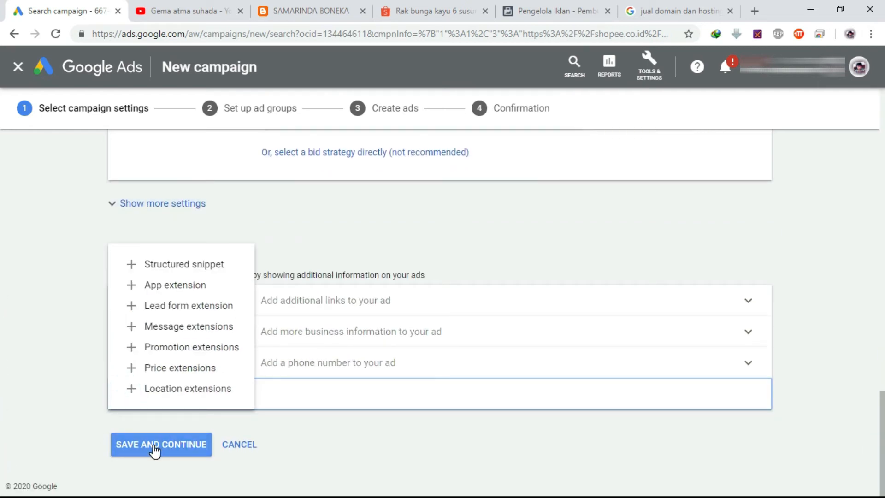
{"action": "left_click", "coordinate": [154, 450]}
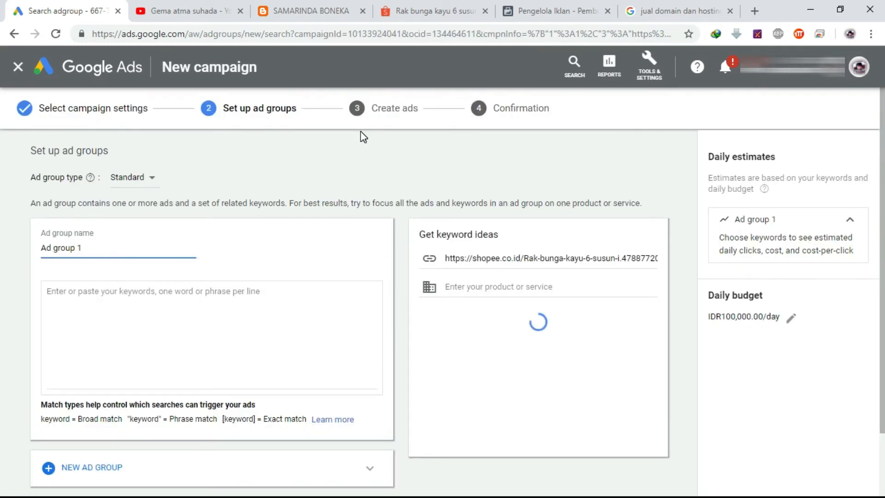
Review the Shopee product page, and clear its URL from the related website field for keyword ideas.
{"action": "left_click", "coordinate": [406, 11]}
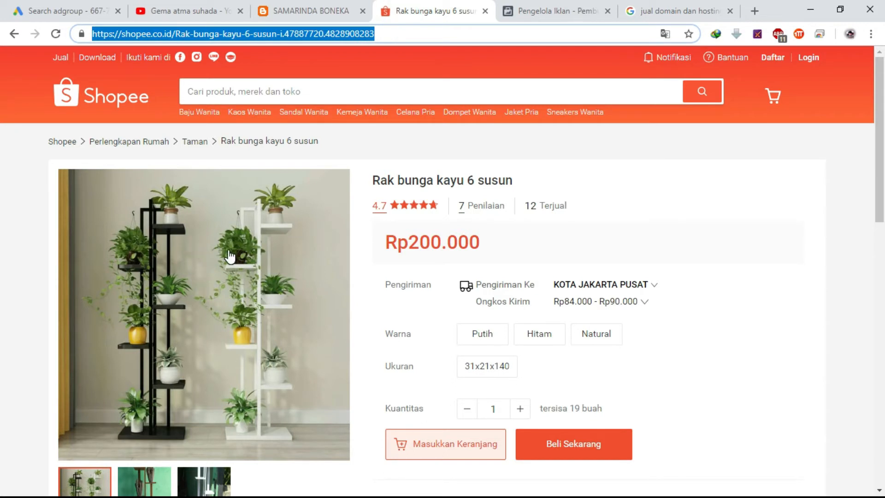
{"action": "left_click", "coordinate": [63, 14]}
{"action": "left_click", "coordinate": [510, 256]}
{"action": "key", "text": "ctrl+a"}
{"action": "key", "text": "ctrl+x"}
Enter "rak bunga" as a keyword for Ad group 1 and shorten it to "rak".
{"action": "left_click", "coordinate": [73, 296]}
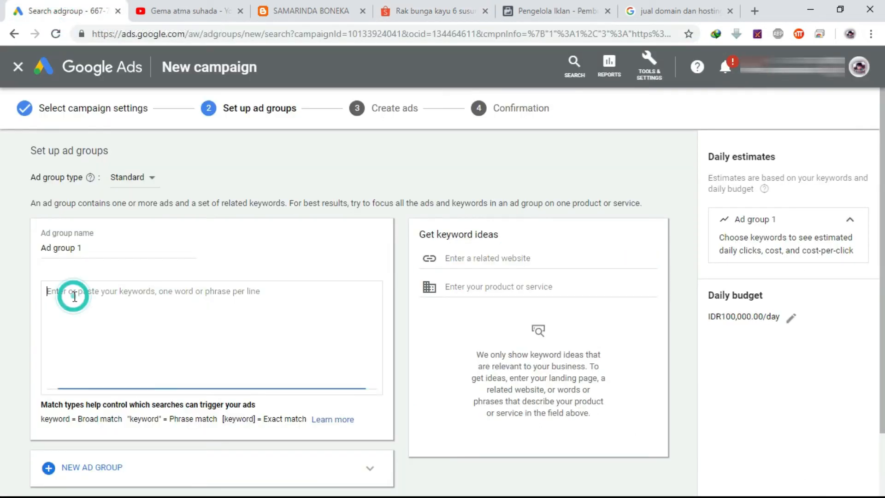
{"action": "type", "text": "rak bunga"}
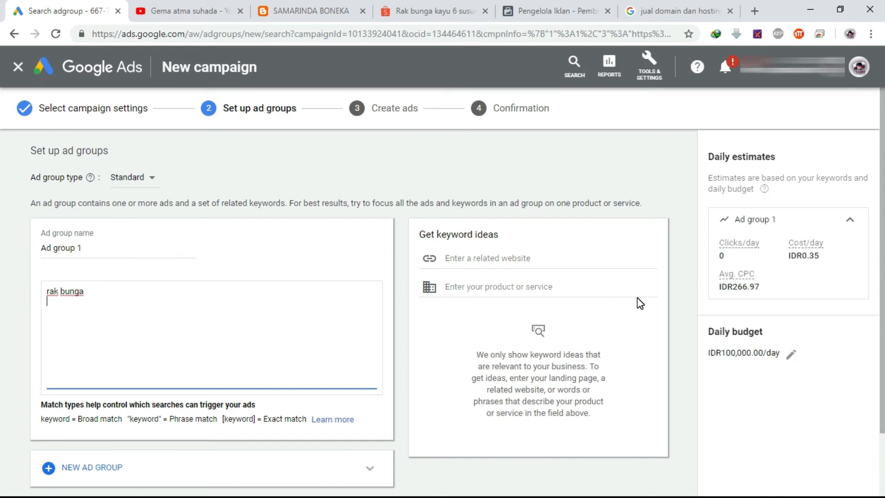
{"action": "double_click", "coordinate": [63, 291]}
{"action": "key", "text": "BackSpace"}
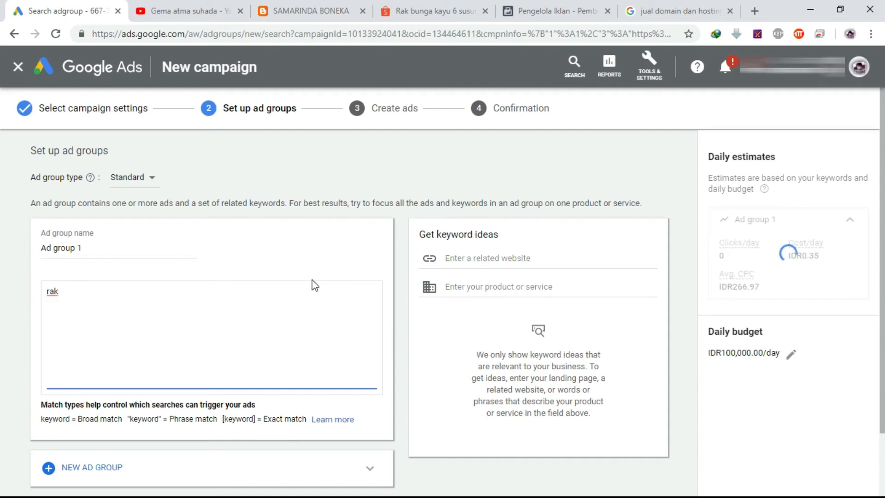
Add the keywords "rak hias" and "bunga" on separate lines and remove the blank line below "rak".
{"action": "left_click_drag", "start_coordinate": [721, 256], "coordinate": [728, 257]}
{"action": "left_click", "coordinate": [57, 308]}
{"action": "key", "text": "Return"}
{"action": "type", "text": "rak hias"}
{"action": "key", "text": "Return"}
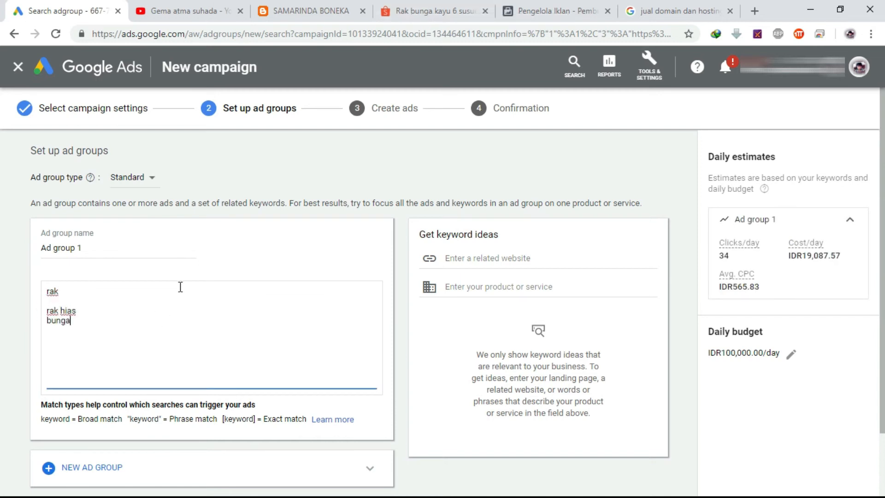
{"action": "left_click", "coordinate": [98, 290]}
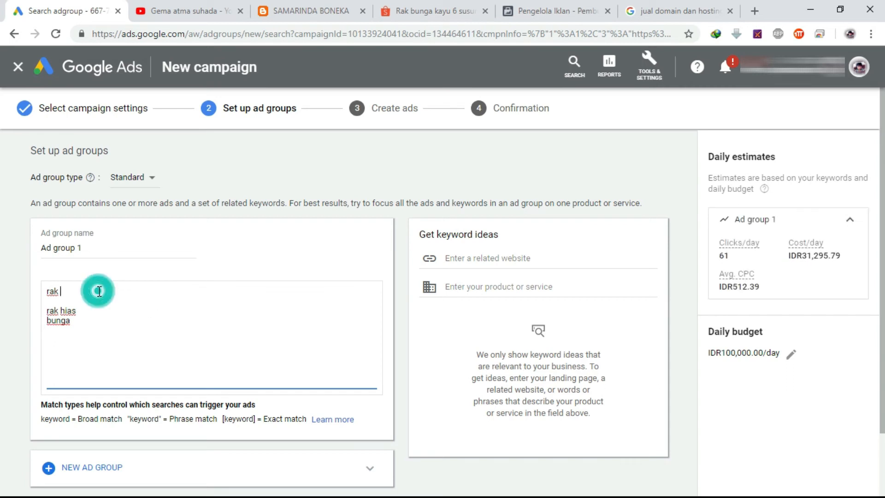
{"action": "key", "text": "Delete"}
{"action": "left_click", "coordinate": [85, 310]}
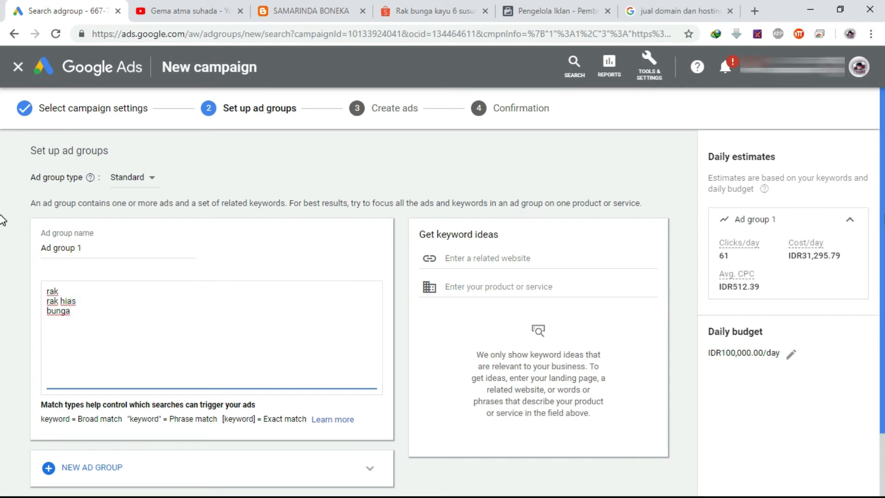
Save the ad group, continue to ad creation, and look over the new text ad form and its ad group summary.
{"action": "scroll", "coordinate": [3, 291], "scroll_direction": "down", "scroll_amount": 3}
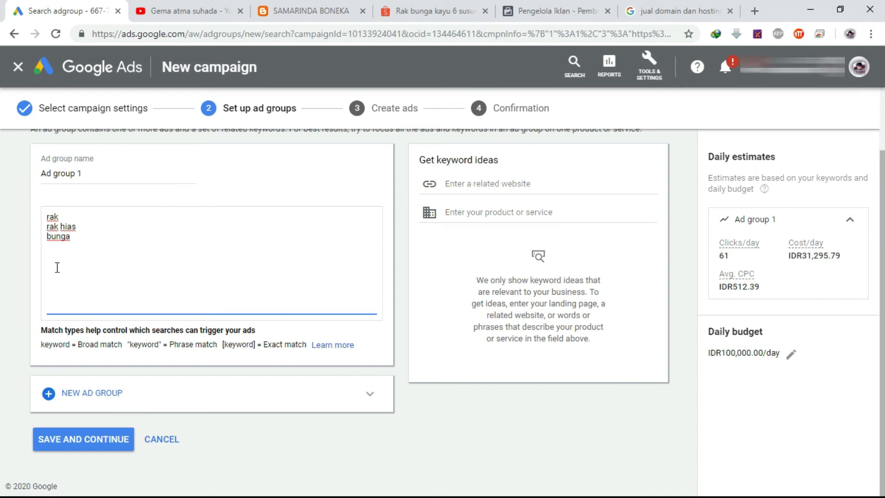
{"action": "left_click", "coordinate": [86, 443]}
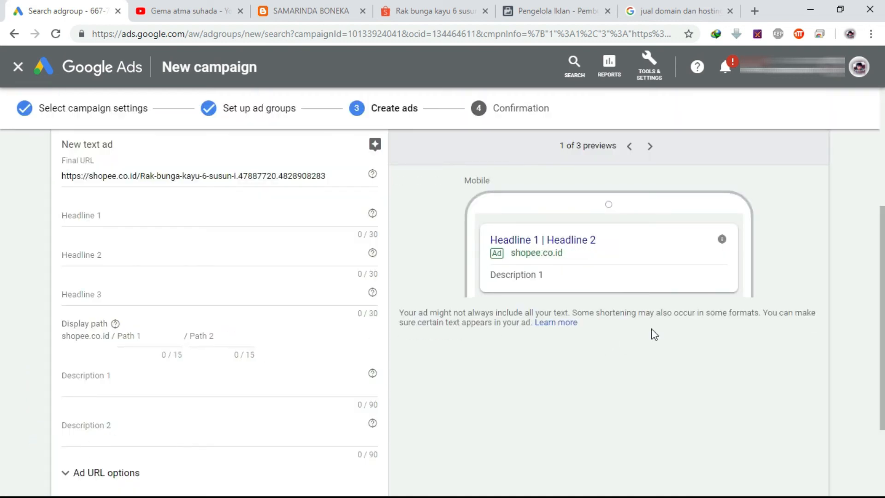
{"action": "left_click_drag", "start_coordinate": [884, 277], "coordinate": [884, 148]}
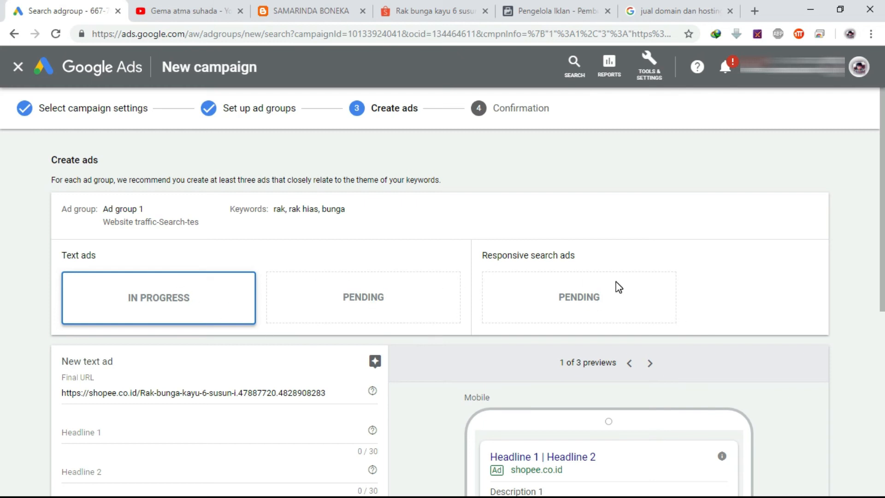
Look over the empty text ad fields and compare them with the search ads in the Google results for "jual domain dan hosting".
{"action": "scroll", "coordinate": [2, 222], "scroll_direction": "down", "scroll_amount": 2}
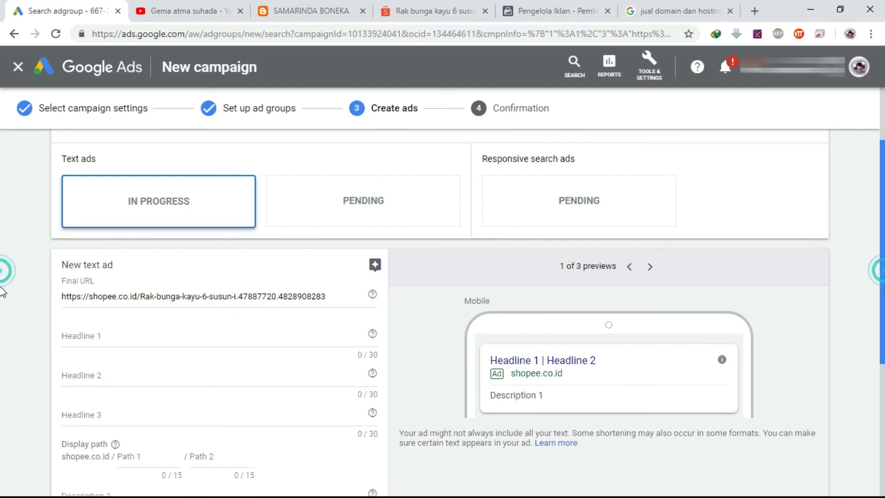
{"action": "scroll", "coordinate": [2, 292], "scroll_direction": "down", "scroll_amount": 2}
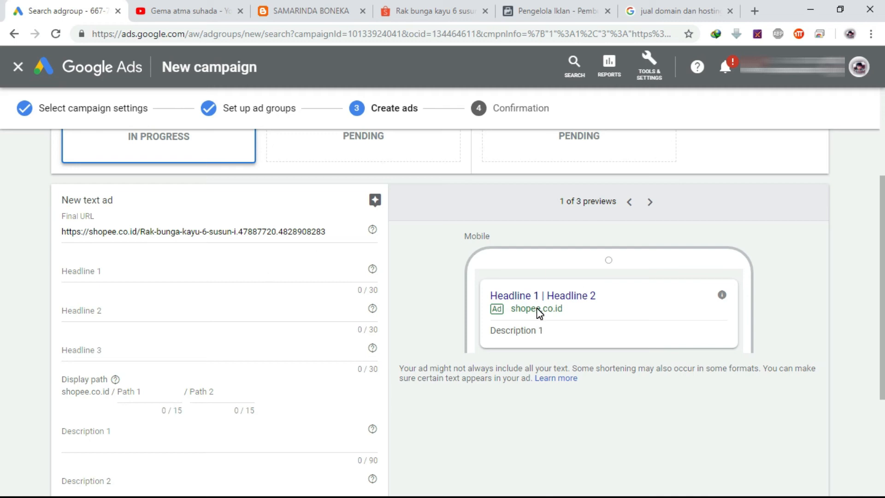
{"action": "left_click", "coordinate": [648, 10]}
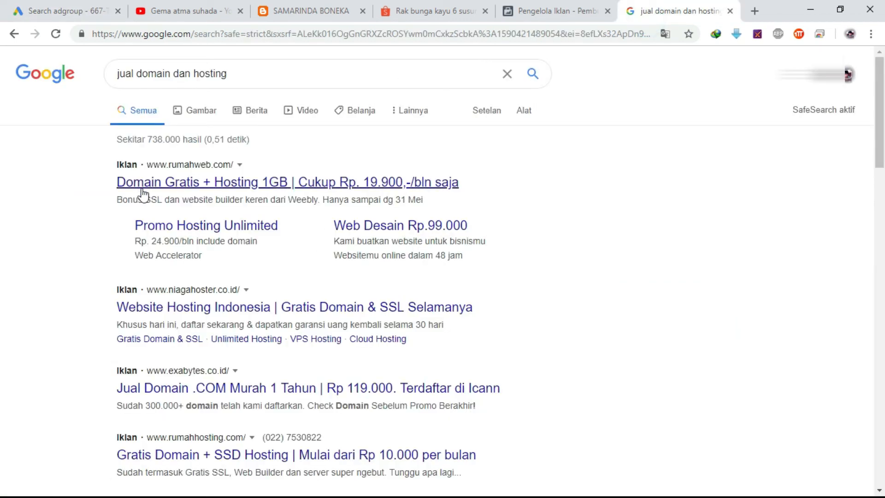
{"action": "left_click", "coordinate": [58, 11]}
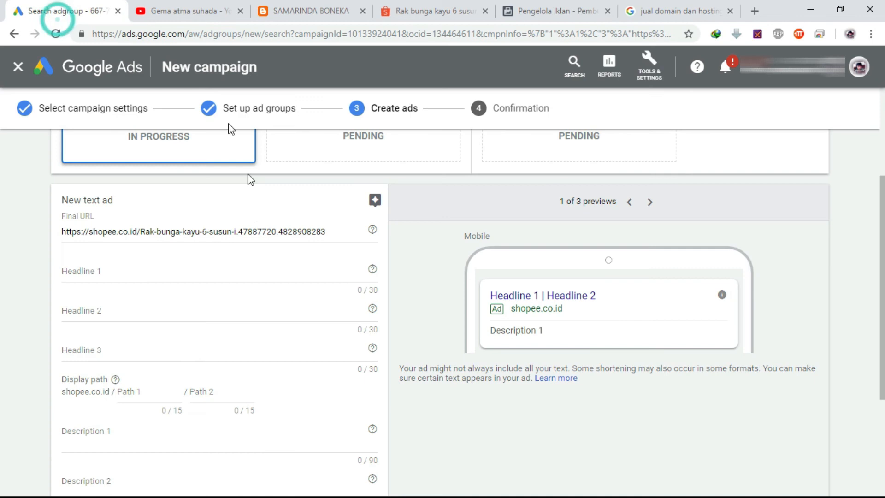
Fill in the text ad's three headlines with "Rak bunga hias", "Murah" and "Berkualitas".
{"action": "left_click", "coordinate": [148, 271]}
{"action": "type", "text": "Rak bunga hias"}
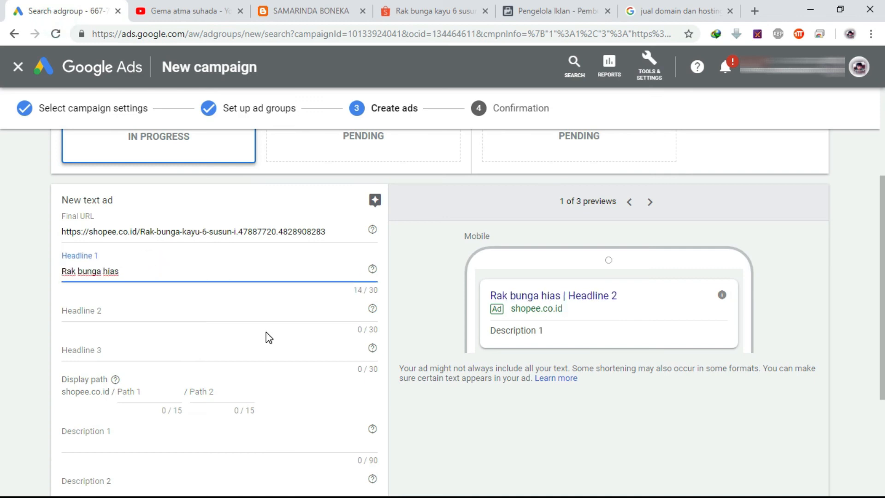
{"action": "left_click", "coordinate": [206, 312]}
{"action": "type", "text": "Murah"}
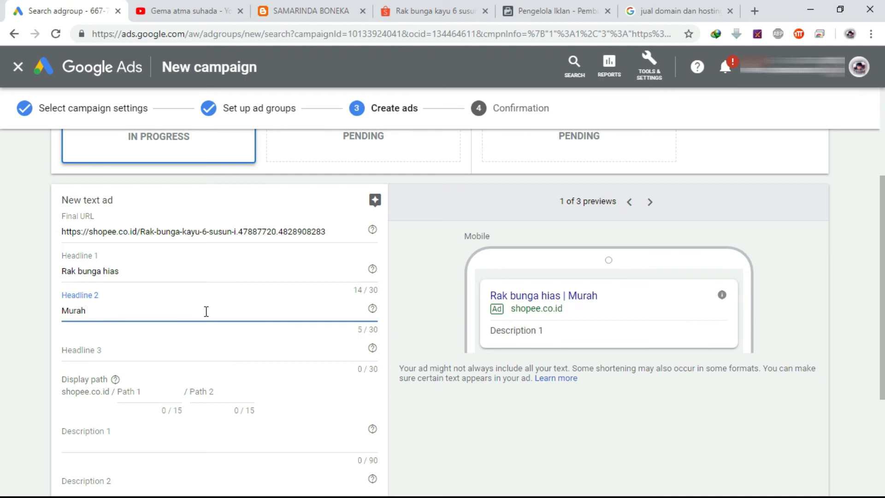
{"action": "left_click", "coordinate": [126, 349]}
{"action": "type", "text": "Berkualitas"}
Check the rest of the text ad form, leave both descriptions blank, and finish this ad without creating another one.
{"action": "scroll", "coordinate": [842, 256], "scroll_direction": "down", "scroll_amount": 2}
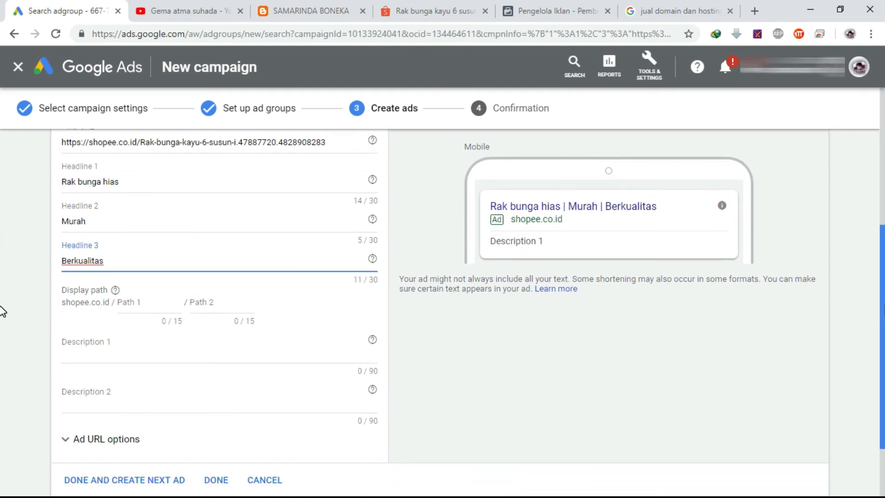
{"action": "scroll", "coordinate": [2, 311], "scroll_direction": "down", "scroll_amount": 2}
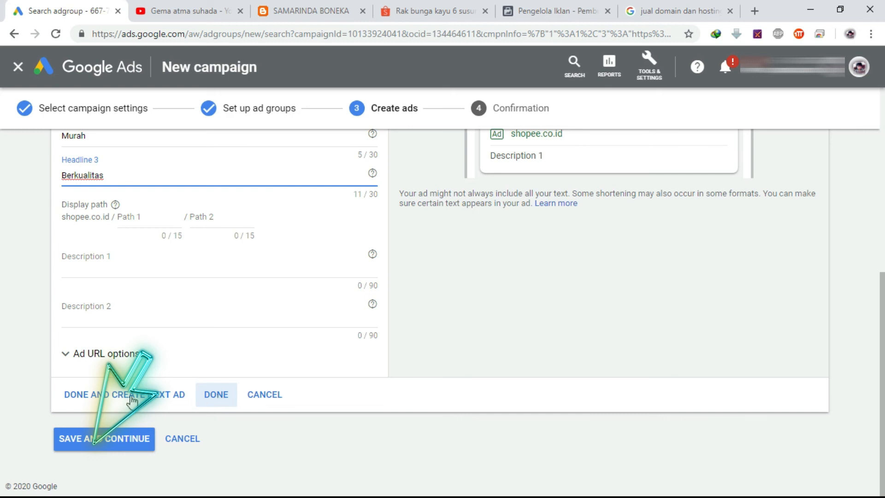
{"action": "scroll", "coordinate": [2, 189], "scroll_direction": "up", "scroll_amount": 6}
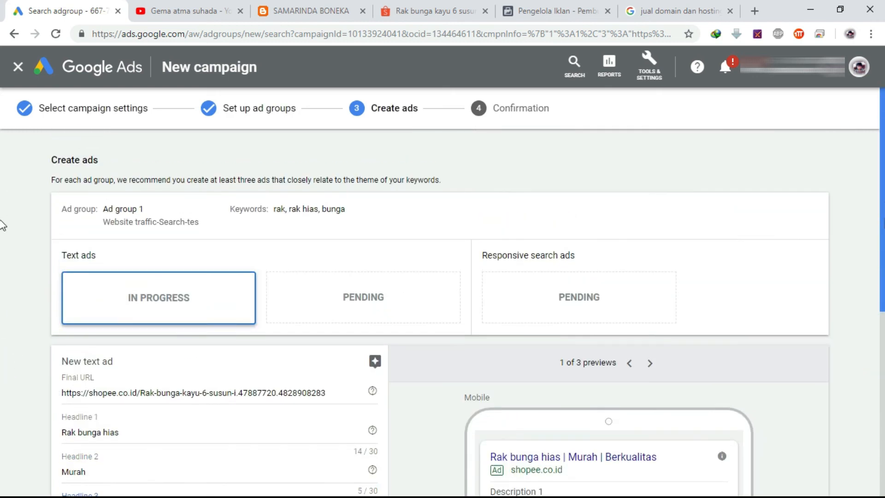
{"action": "scroll", "coordinate": [2, 226], "scroll_direction": "down", "scroll_amount": 7}
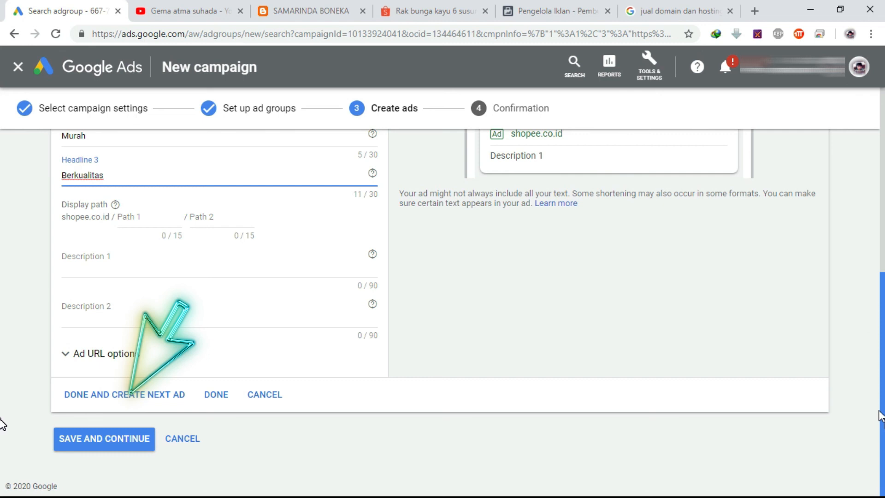
{"action": "scroll", "coordinate": [5, 355], "scroll_direction": "up", "scroll_amount": 7}
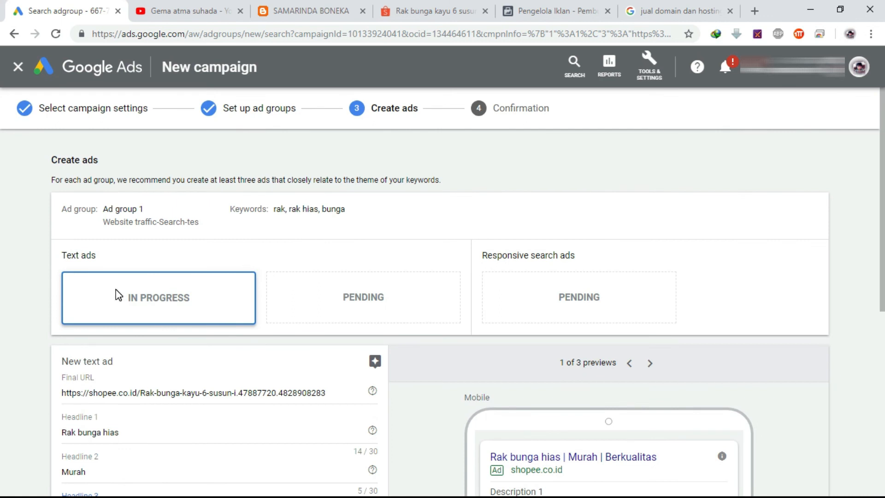
{"action": "scroll", "coordinate": [4, 361], "scroll_direction": "down", "scroll_amount": 7}
{"action": "left_click", "coordinate": [215, 395]}
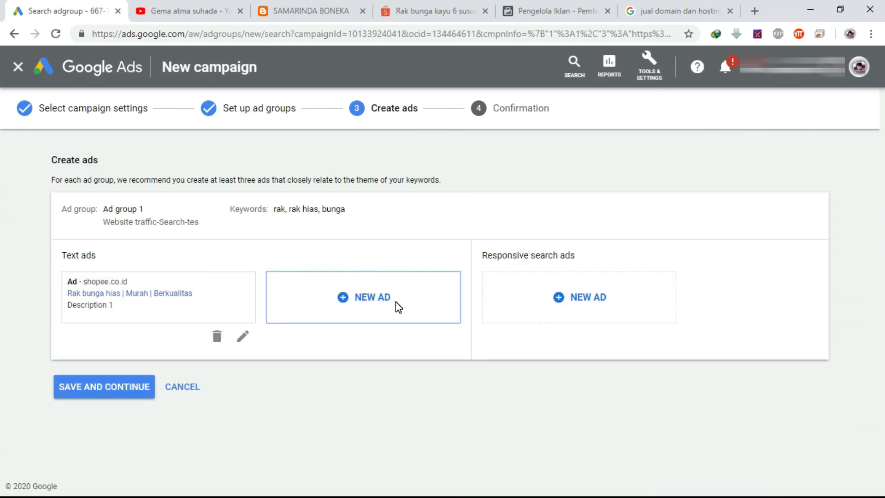
Save the ads to complete the campaign creation, continue past the confirmation summary, and switch to the view of all campaigns.
{"action": "left_click", "coordinate": [92, 395]}
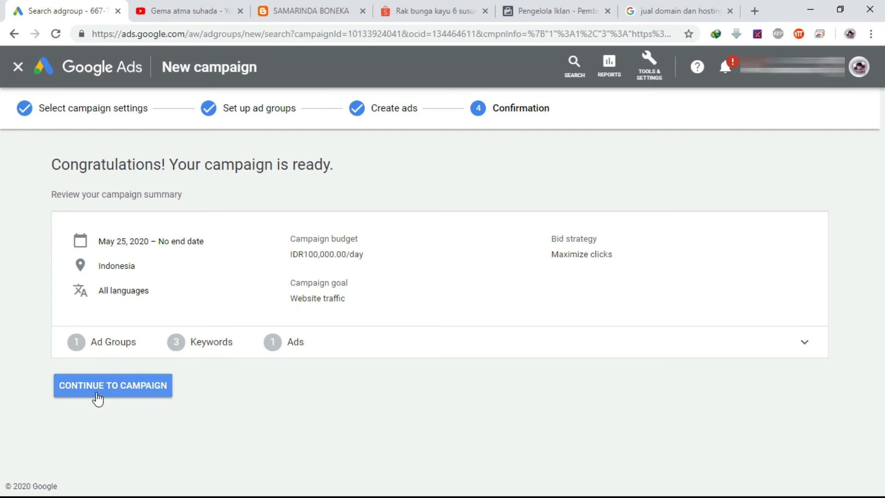
{"action": "left_click", "coordinate": [97, 395]}
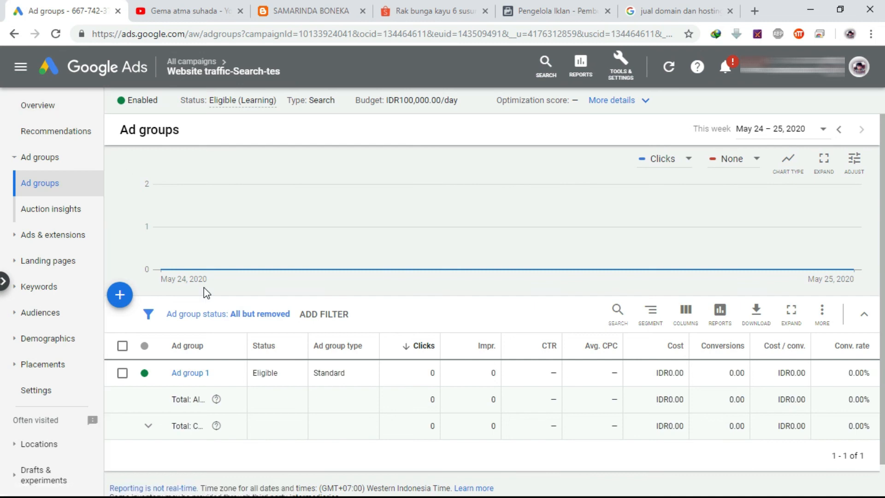
{"action": "left_click", "coordinate": [20, 66]}
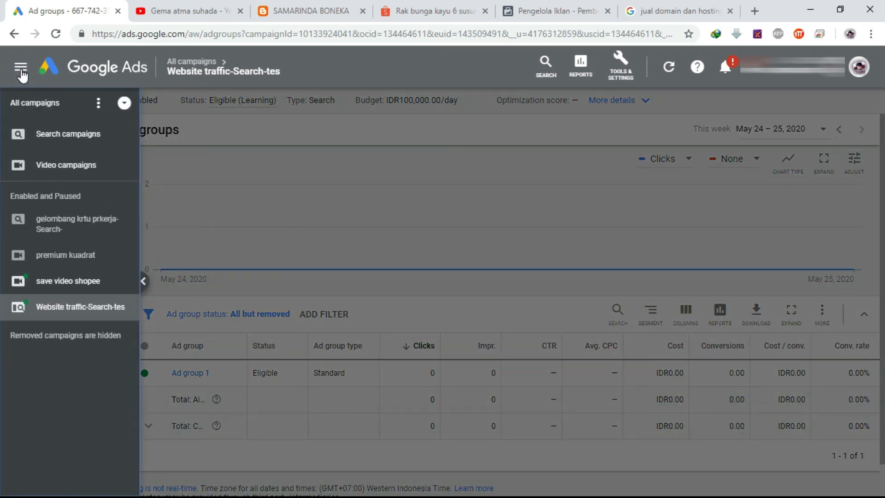
{"action": "left_click", "coordinate": [39, 104]}
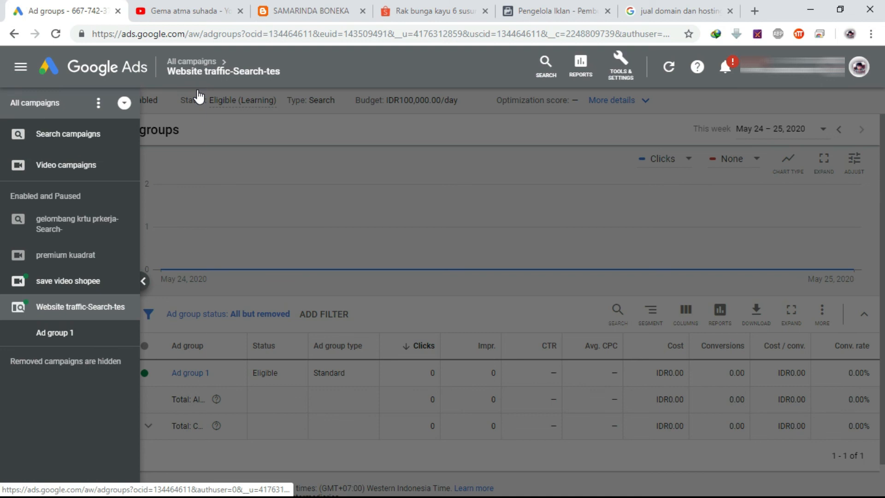